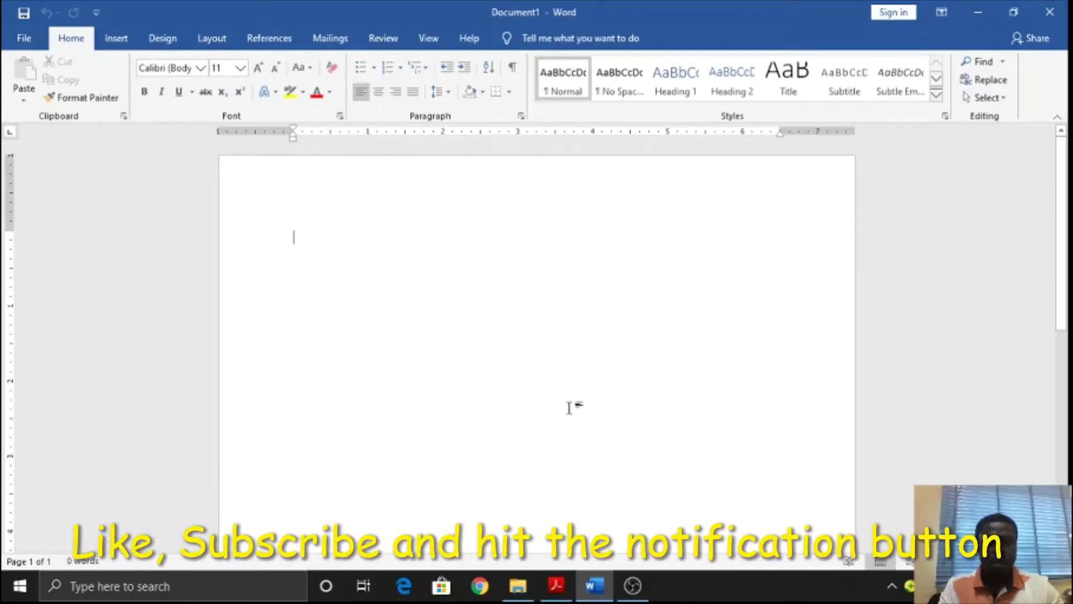
# - Draw an empty text box about 2.17" by 2.02" near the page's top-left
pyautogui.click(559, 582)
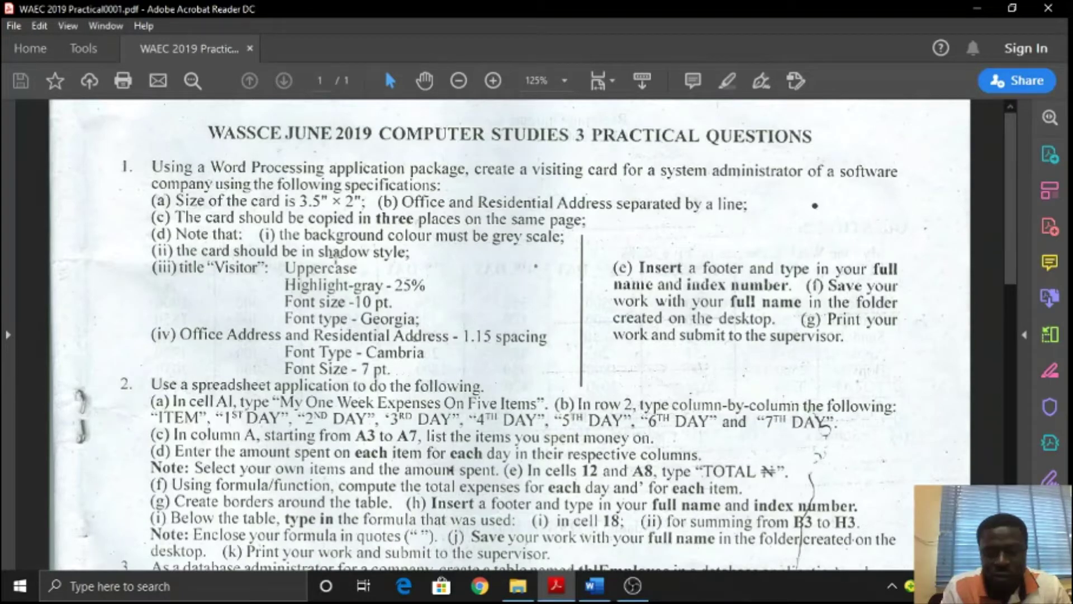
pyautogui.click(596, 585)
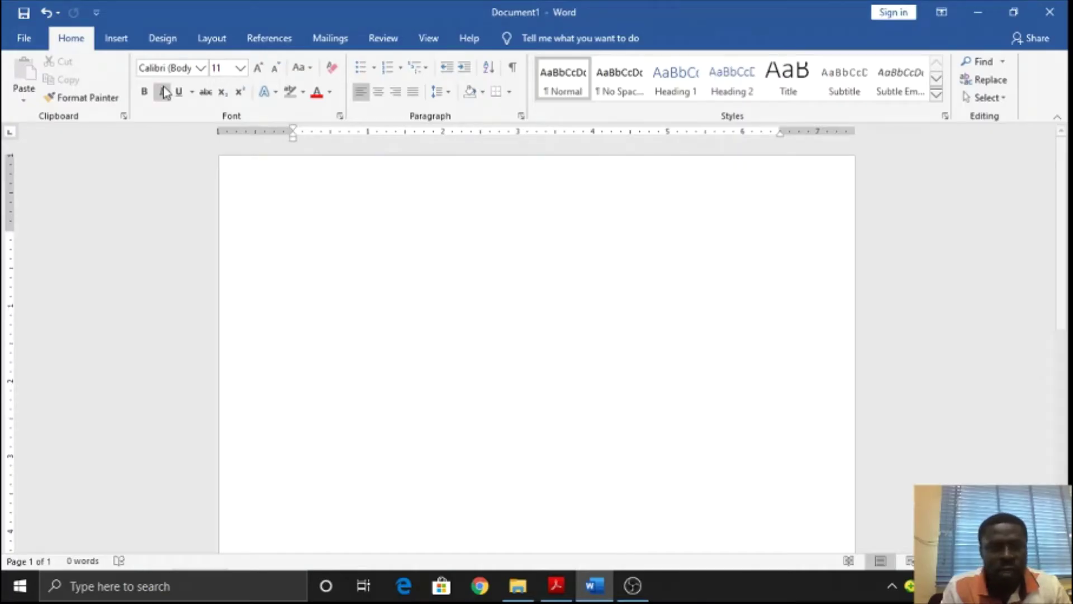
pyautogui.click(117, 39)
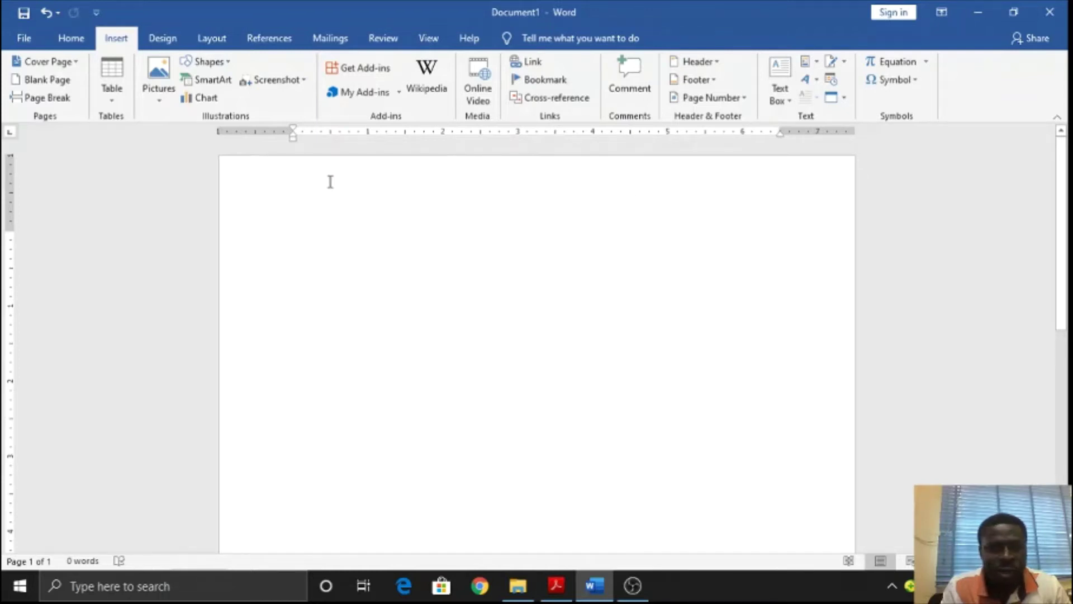
pyautogui.click(228, 66)
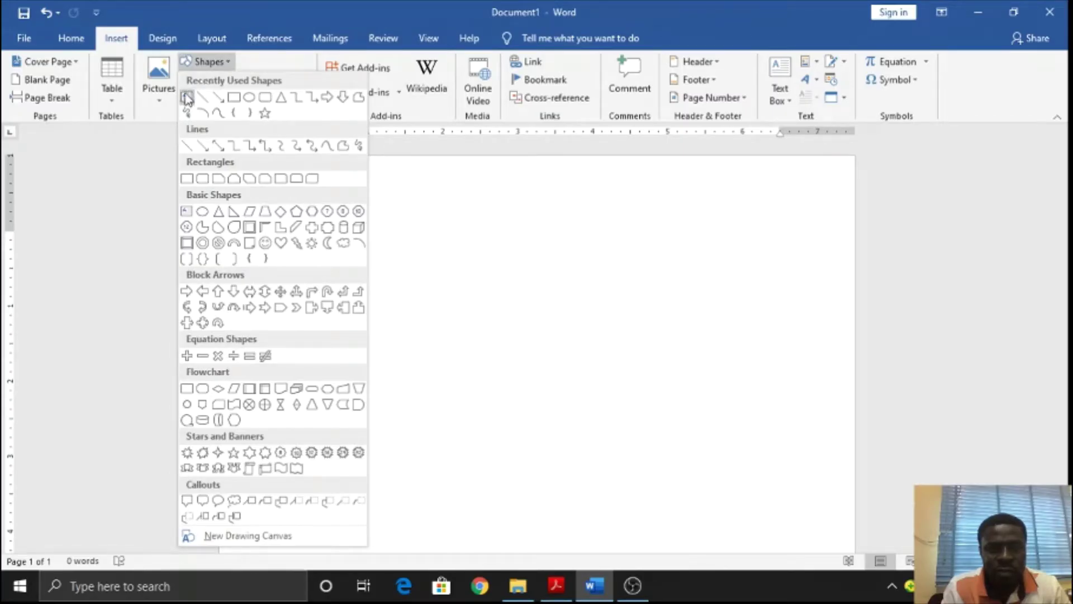
pyautogui.click(187, 98)
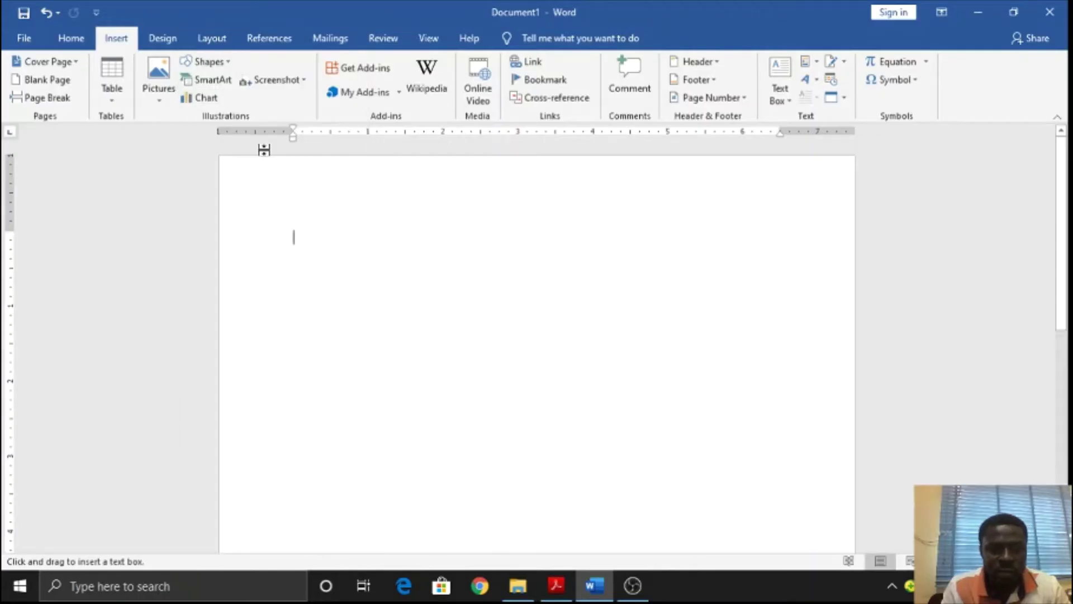
pyautogui.moveTo(295, 218)
pyautogui.mouseDown()
pyautogui.moveTo(397, 342)
pyautogui.moveTo(438, 355)
pyautogui.moveTo(446, 380)
pyautogui.mouseUp()
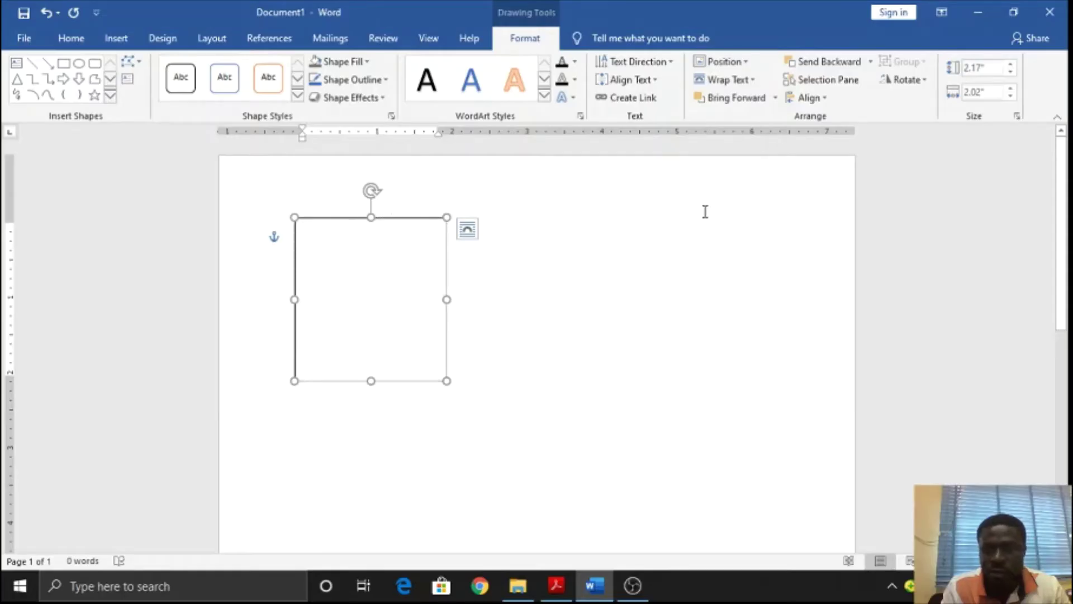
# - Resize the text box to 3.5" high by 2" wide and place the cursor inside it
pyautogui.click(992, 70)
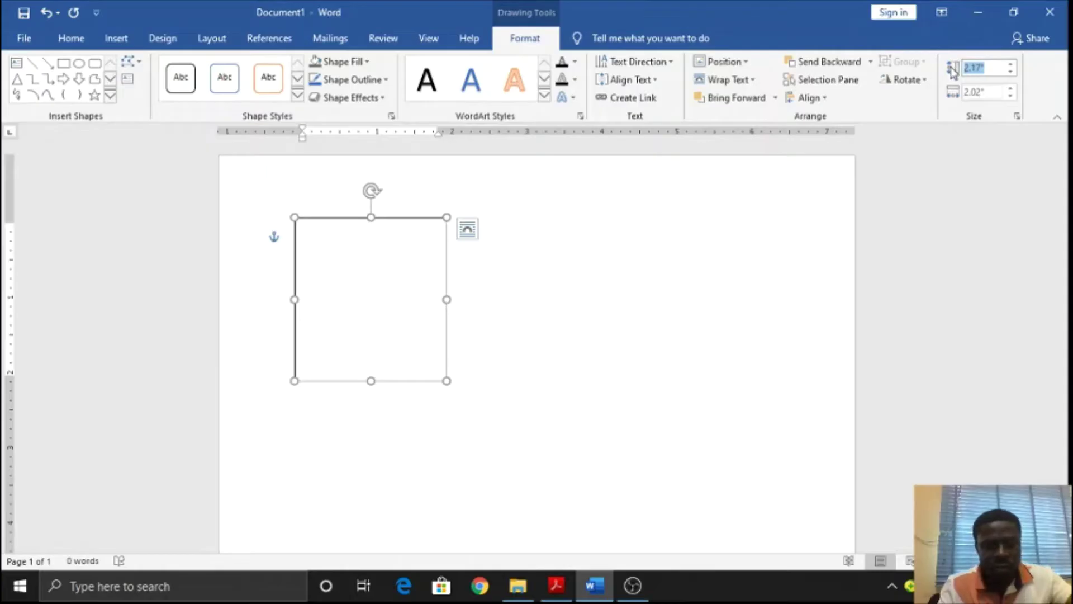
pyautogui.write('3.5')
pyautogui.press('Tab')
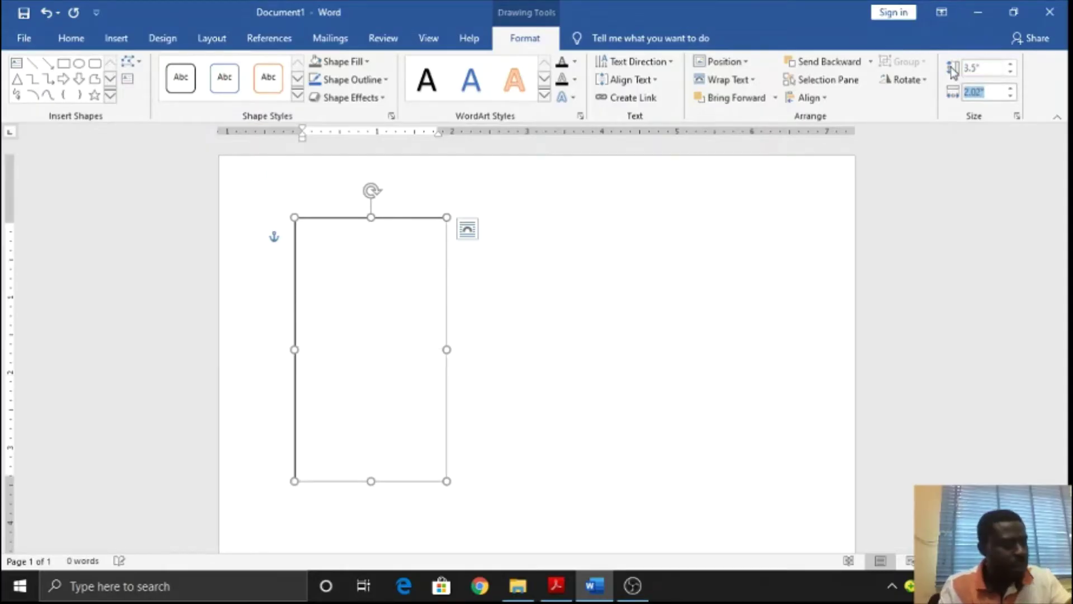
pyautogui.write('2')
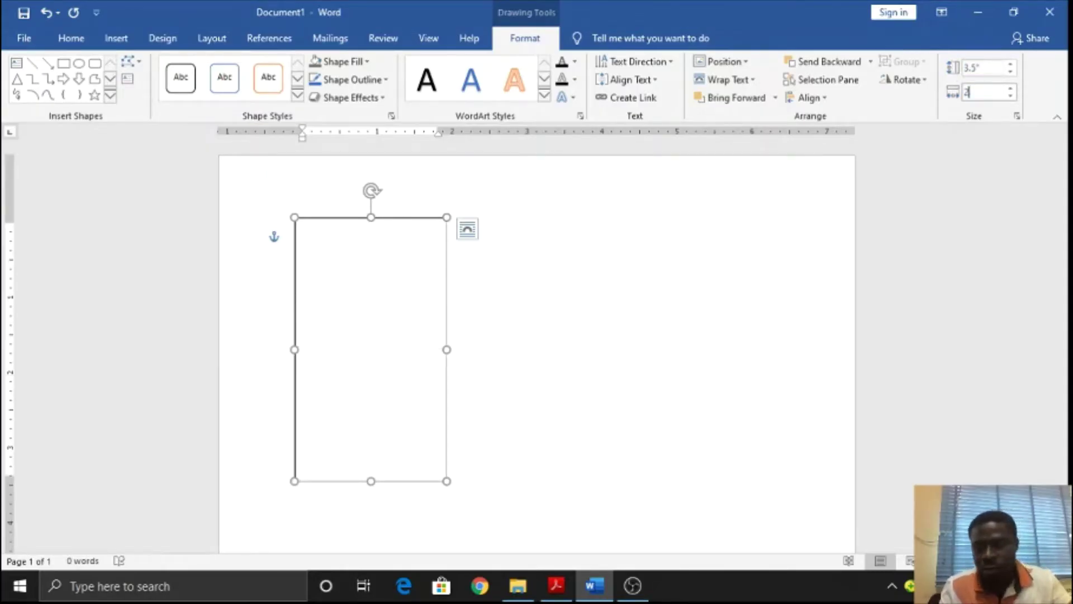
pyautogui.press('Return')
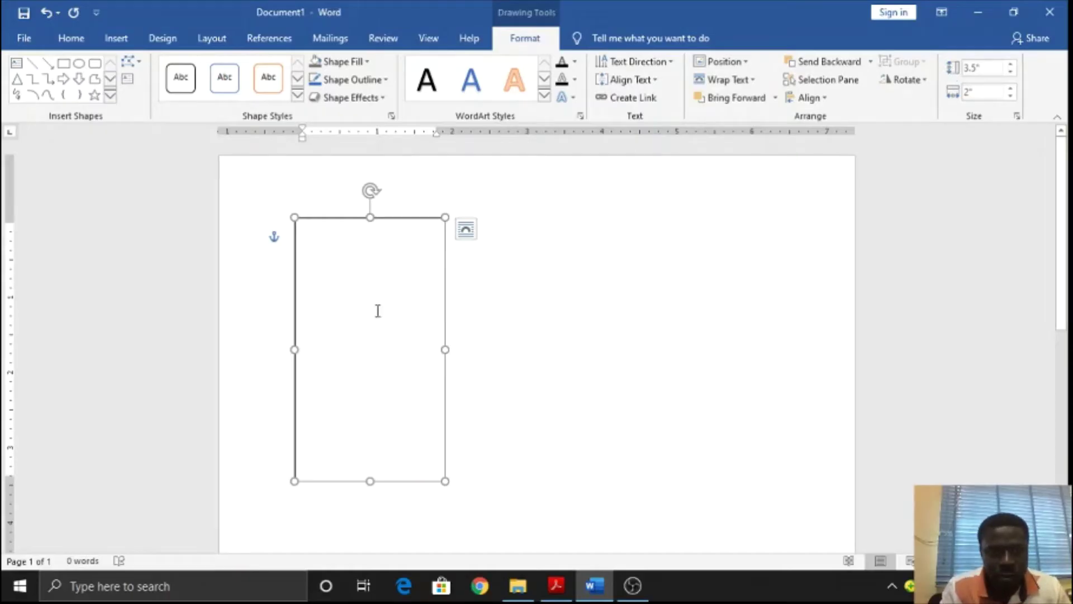
pyautogui.click(340, 311)
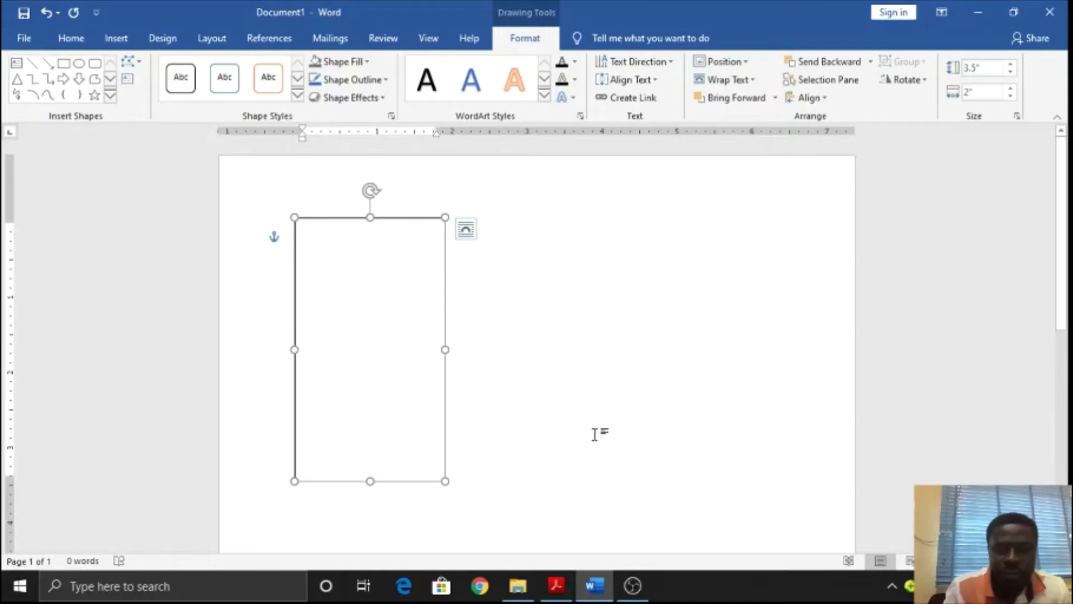
pyautogui.click(557, 599)
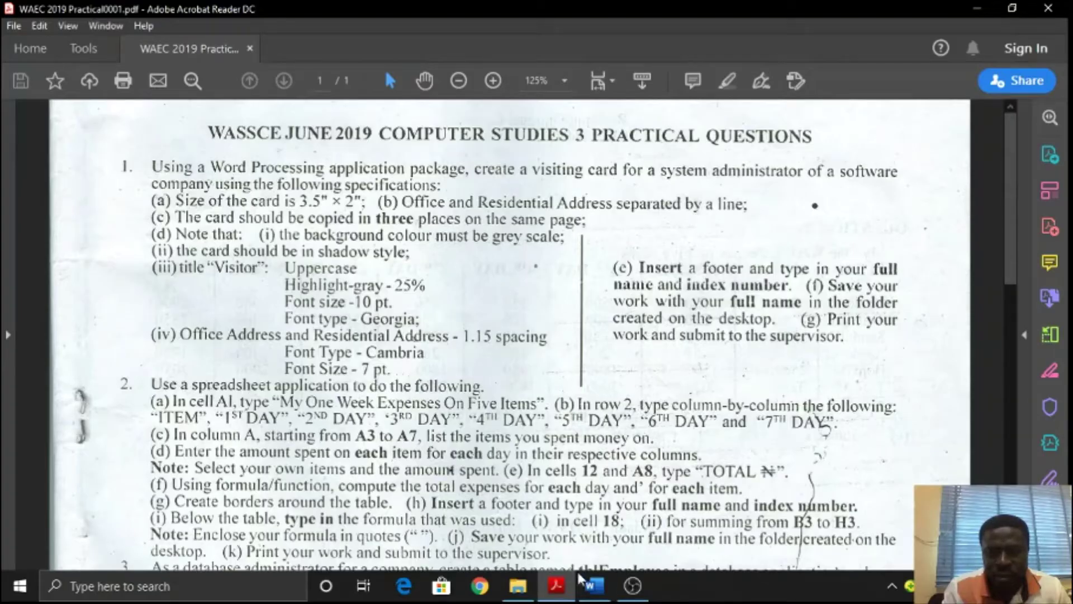
pyautogui.click(594, 586)
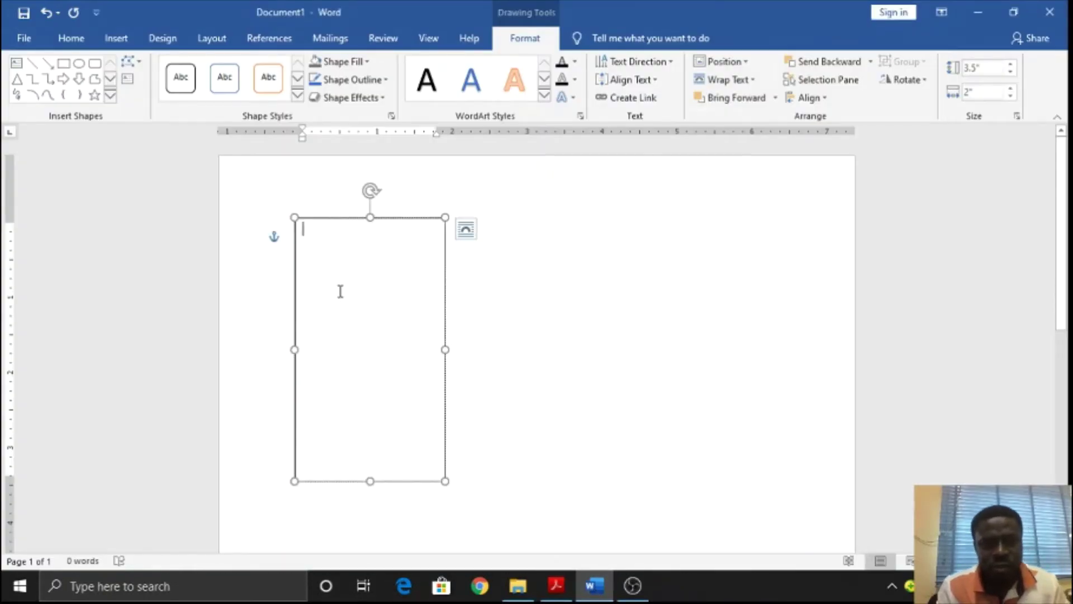
# - Type the 'Office Address' heading followed by '12 Abacha Road Port Harcourt, Rivers State.'
pyautogui.write('O')
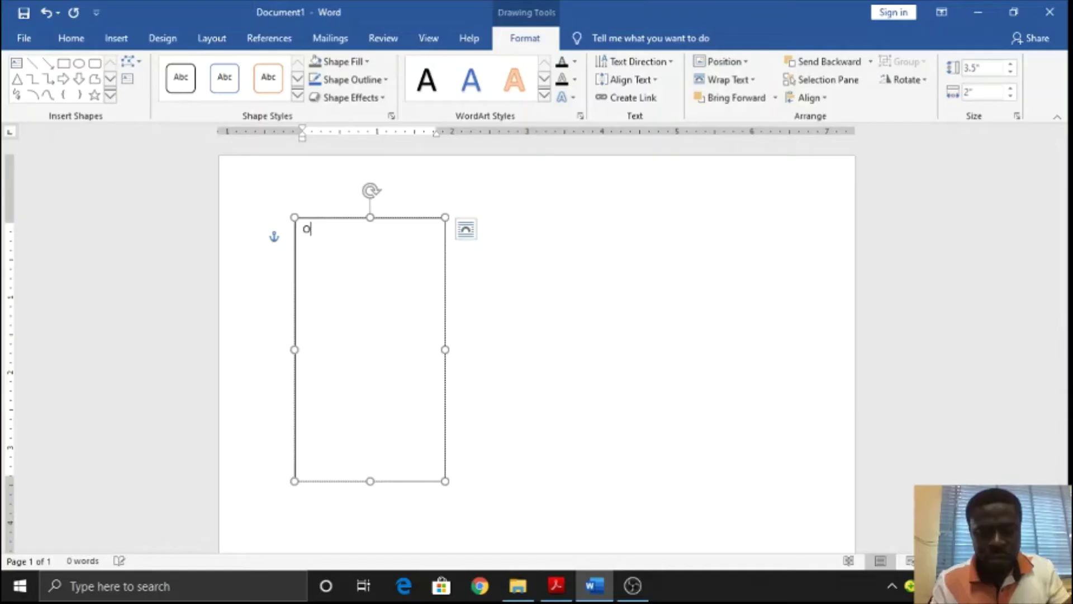
pyautogui.write('ffice Address')
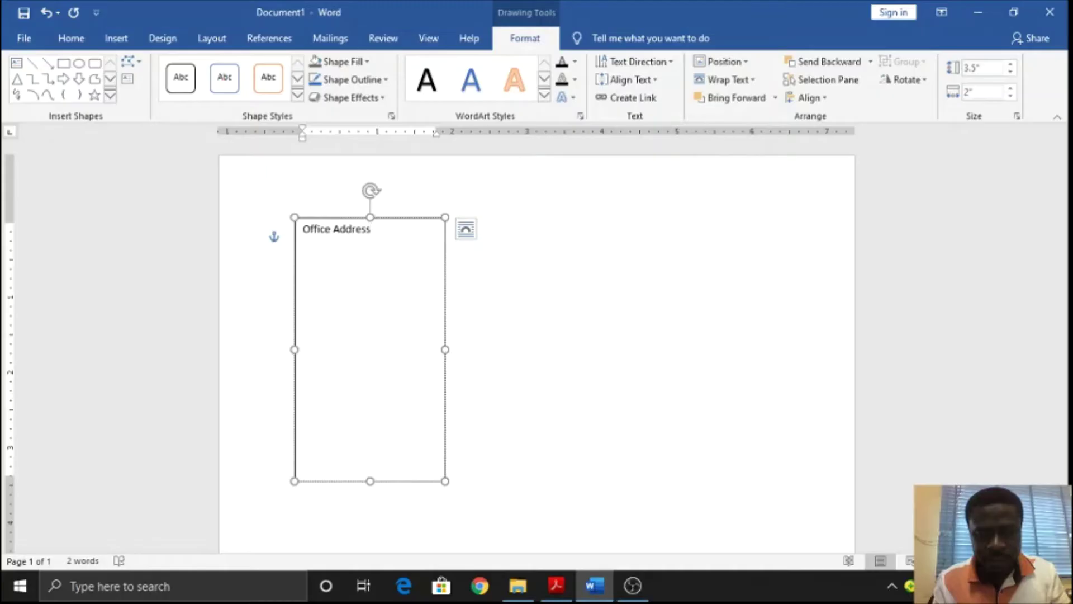
pyautogui.write(':')
pyautogui.press('Return')
pyautogui.press('BackSpace')
pyautogui.press('BackSpace')
pyautogui.press('Return')
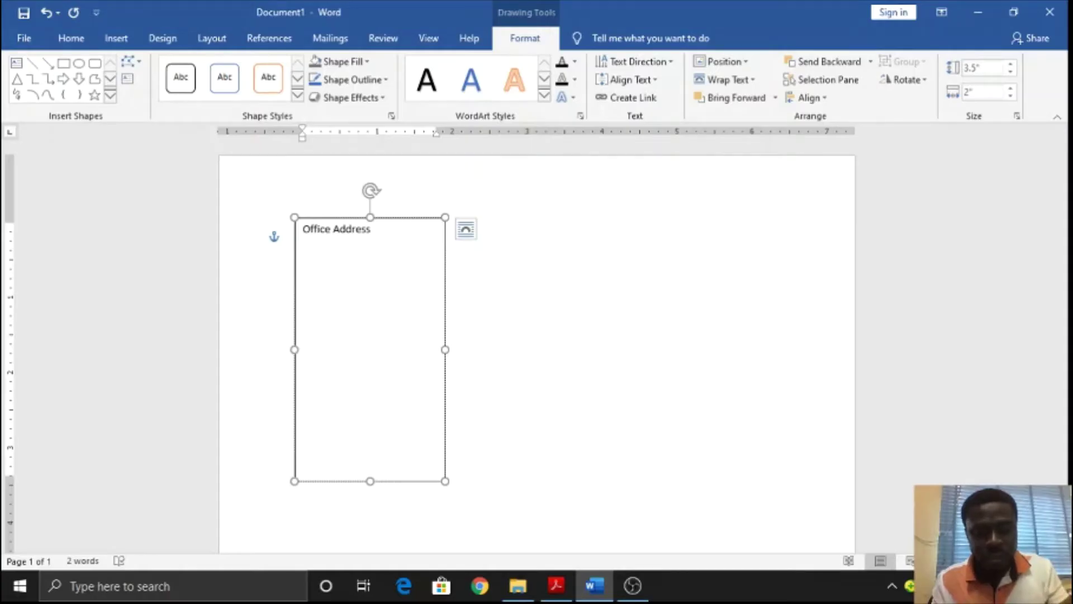
pyautogui.write('12 A')
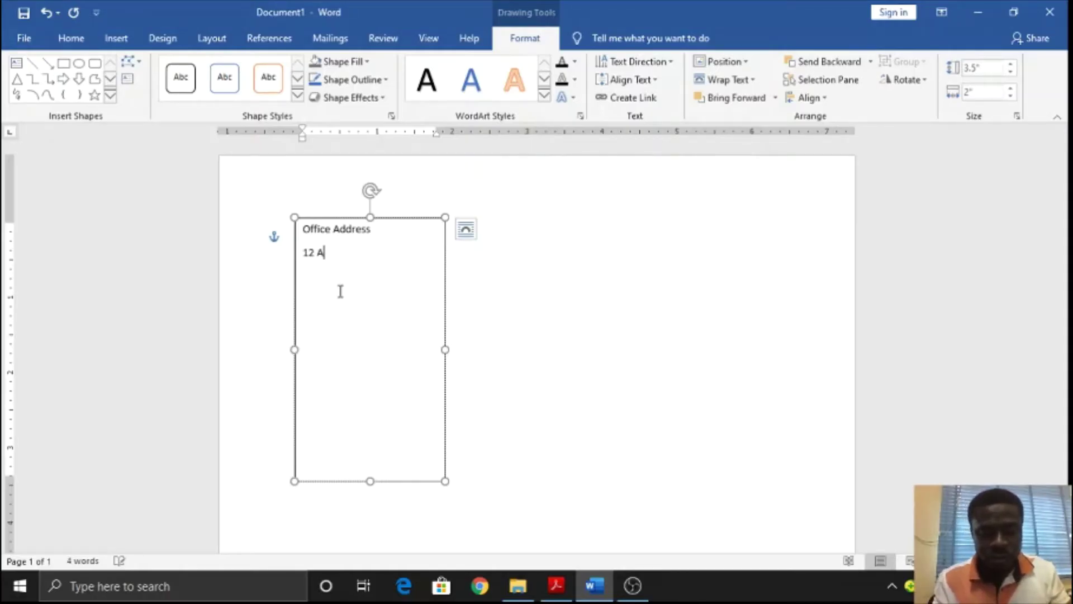
pyautogui.write('bacha')
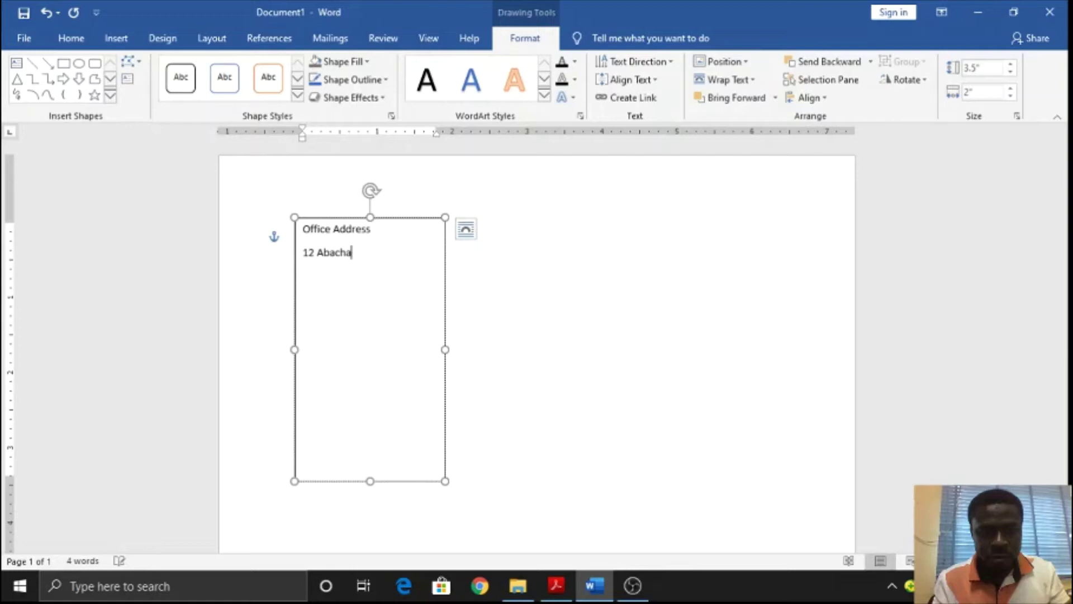
pyautogui.write(' Road')
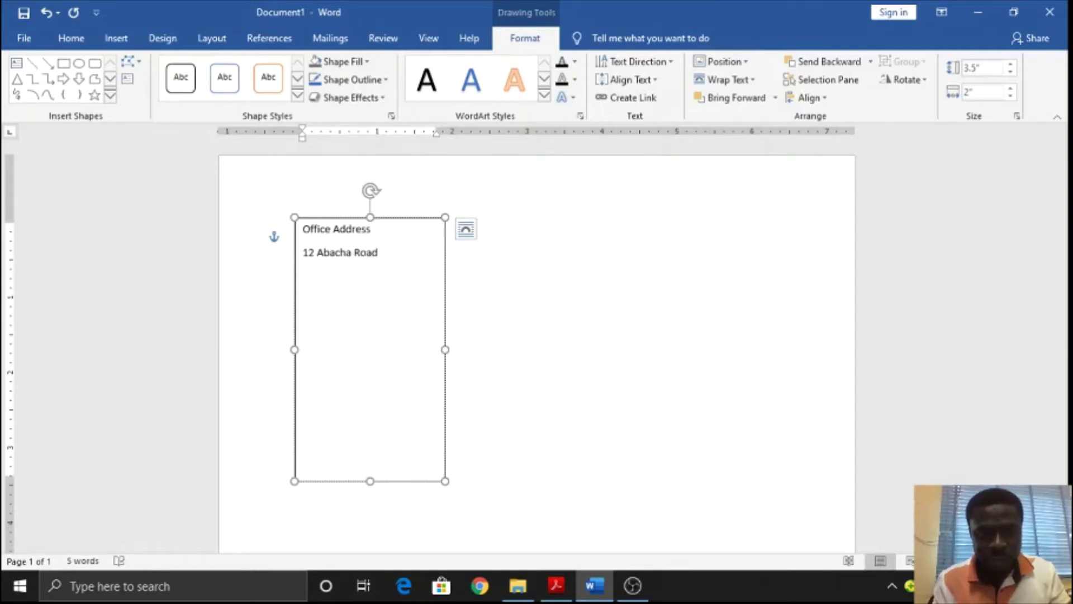
pyautogui.write(' Port')
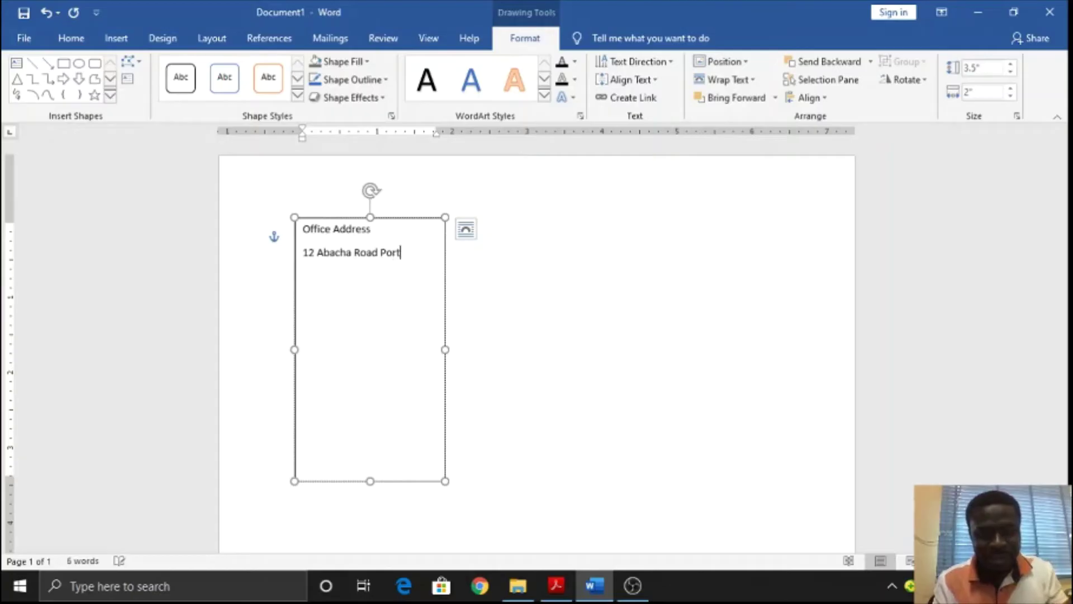
pyautogui.write(' Harco')
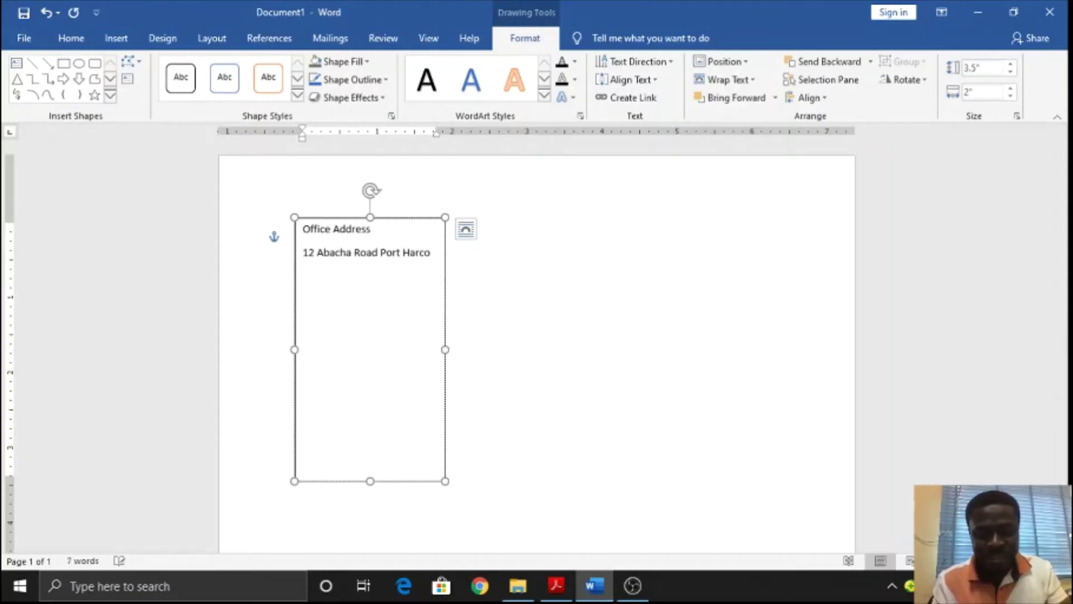
pyautogui.write('urt')
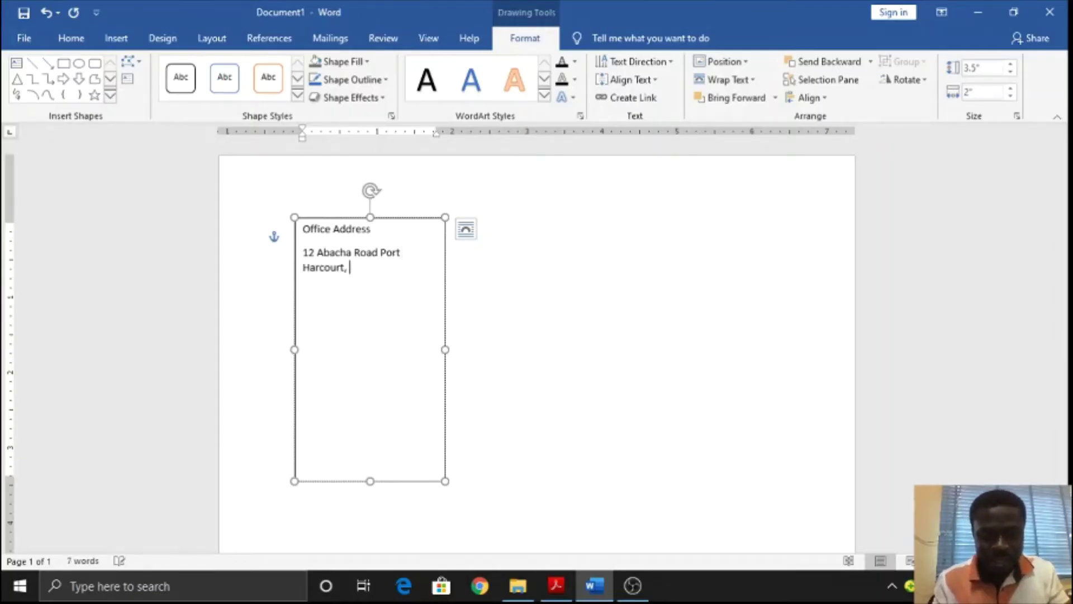
pyautogui.write(', Riv')
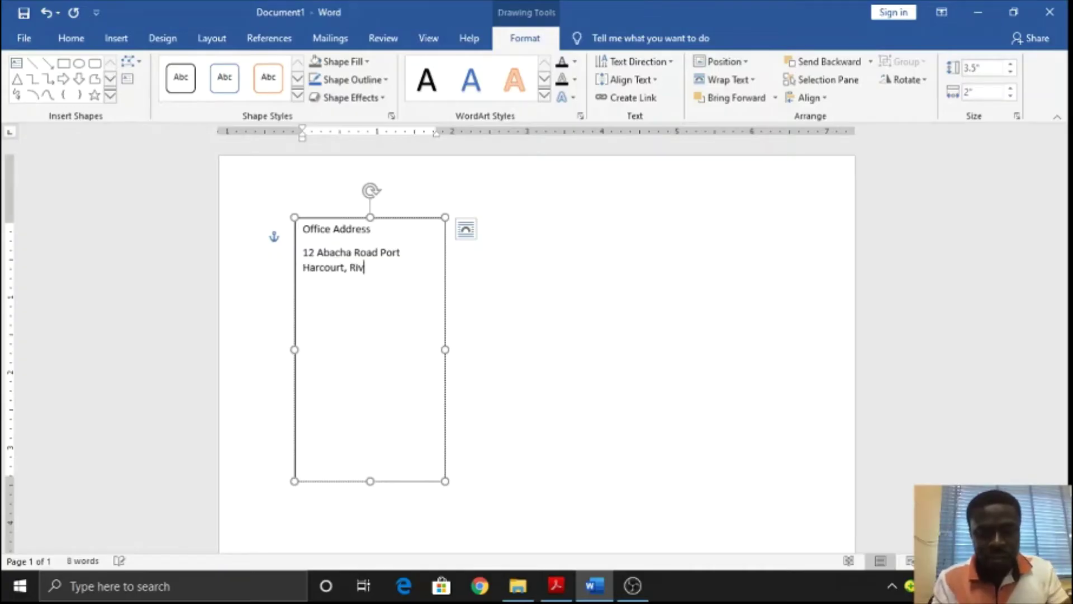
pyautogui.write('ers State')
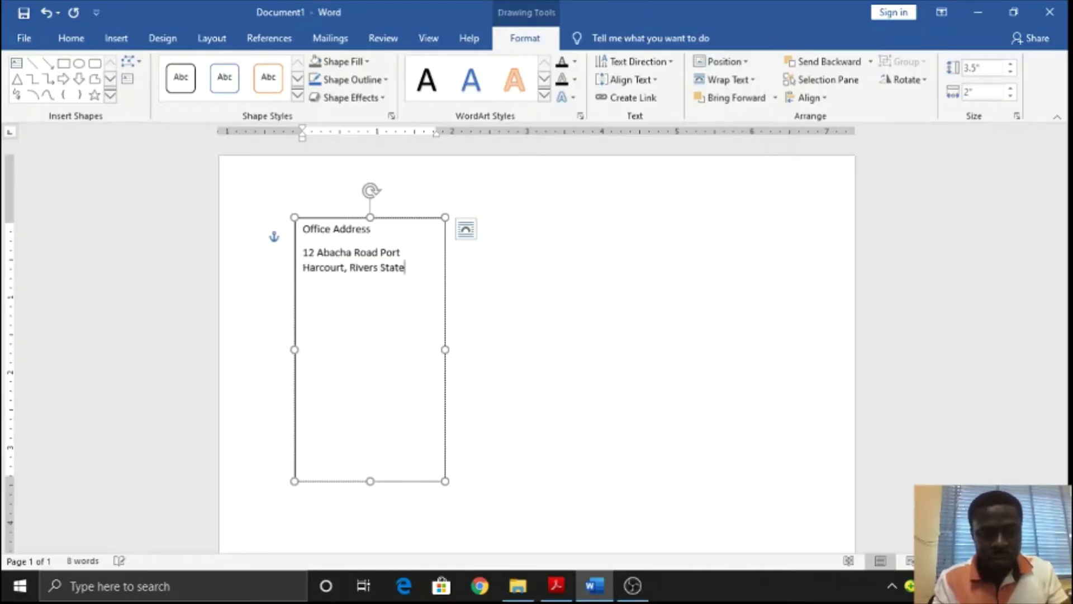
pyautogui.write('.')
pyautogui.press('Return')
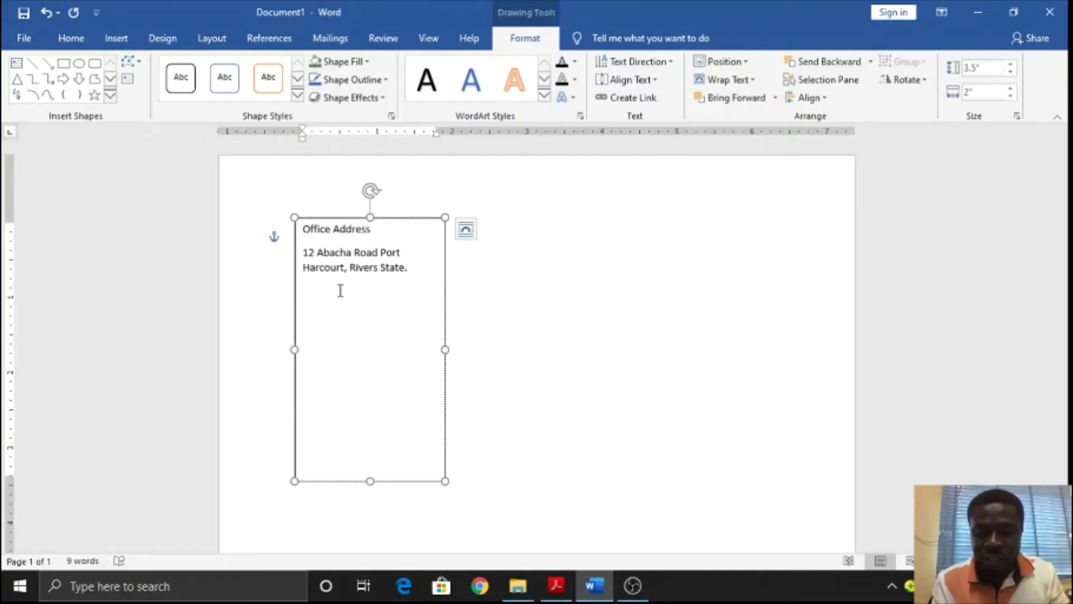
# - Turn a row of underscores below the address into a full-width border line
pyautogui.write('__')
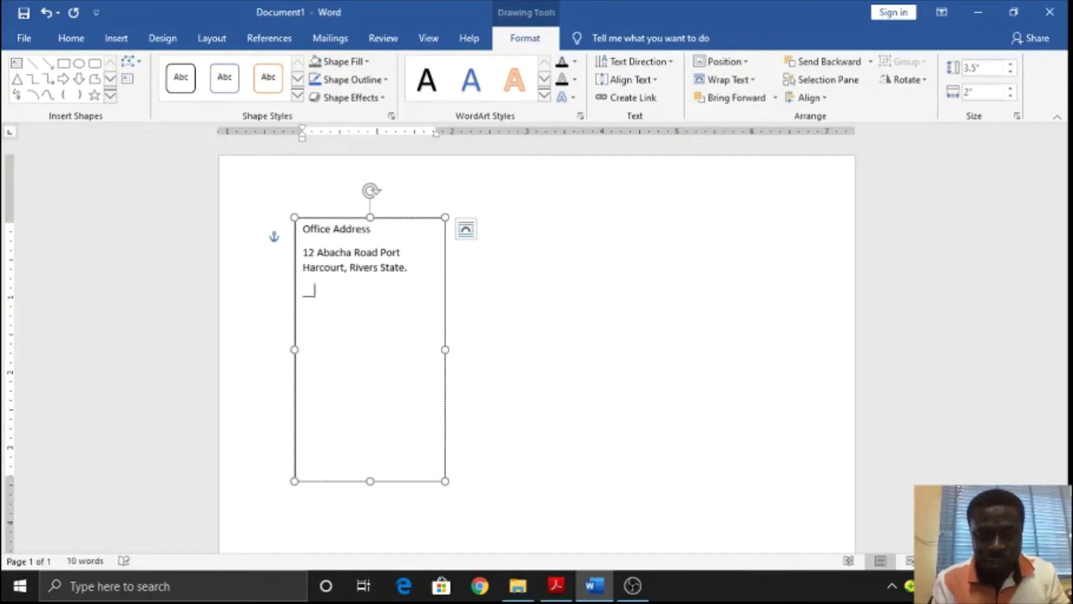
pyautogui.write('___________')
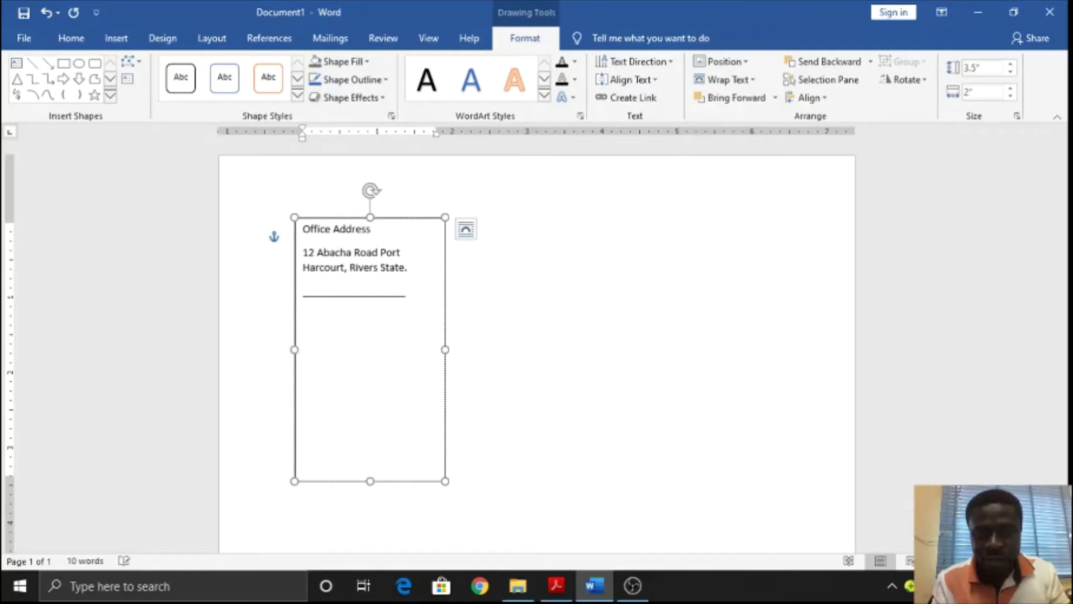
pyautogui.write('____')
pyautogui.press('Return')
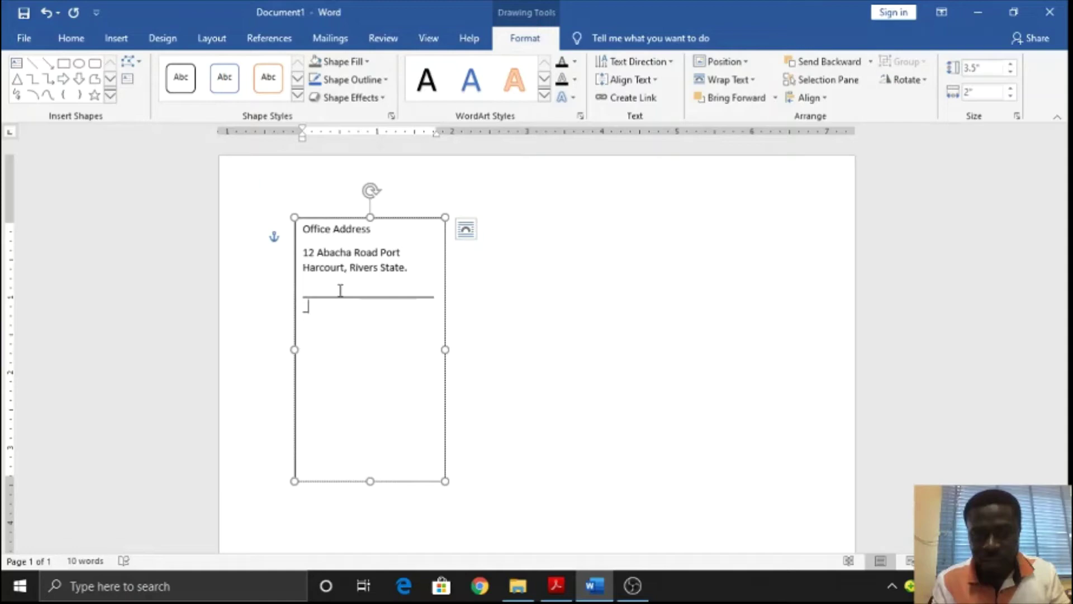
pyautogui.hotkey('ctrl', 'z')
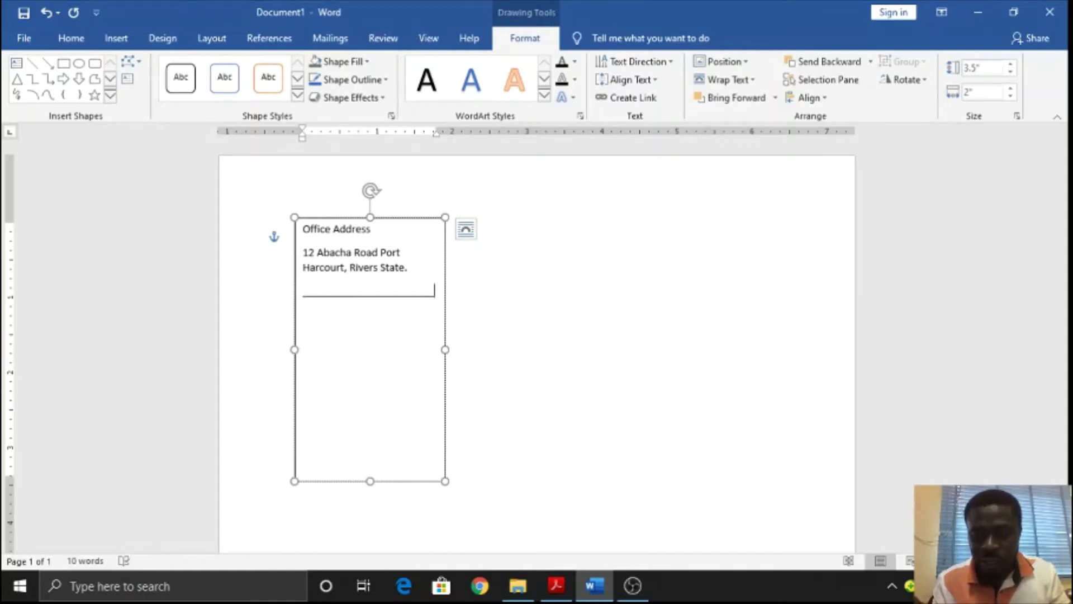
pyautogui.press('Return')
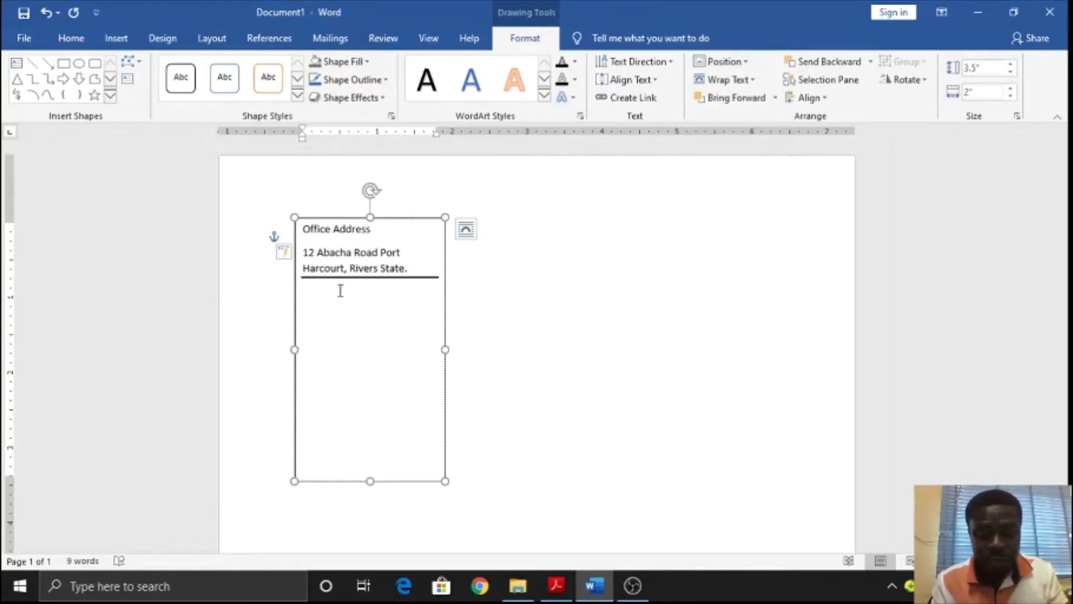
pyautogui.write('Ho')
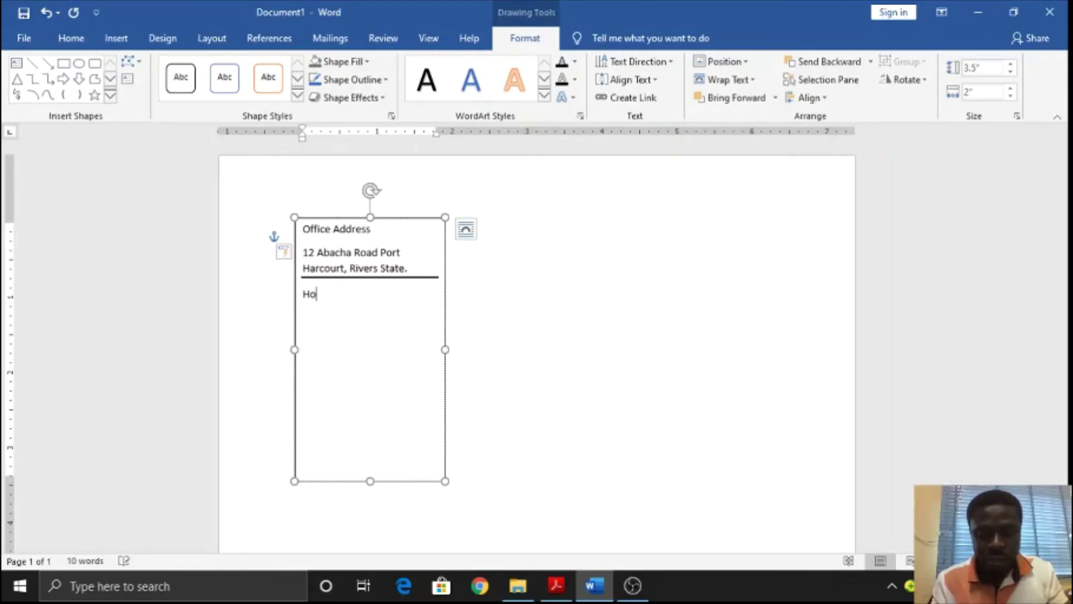
pyautogui.write('us')
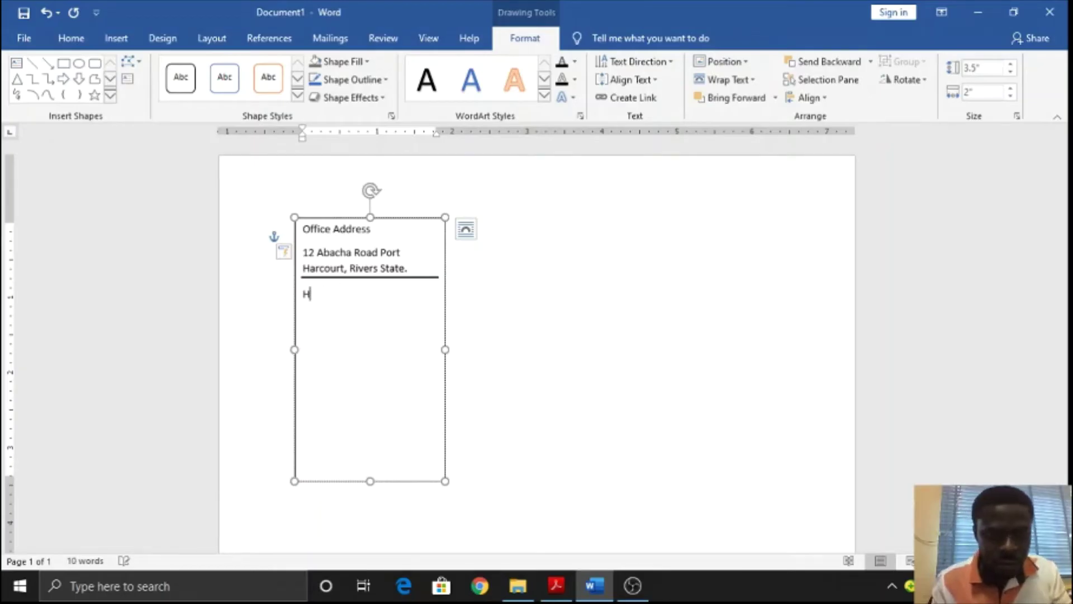
pyautogui.press('BackSpace')
pyautogui.write('Reside')
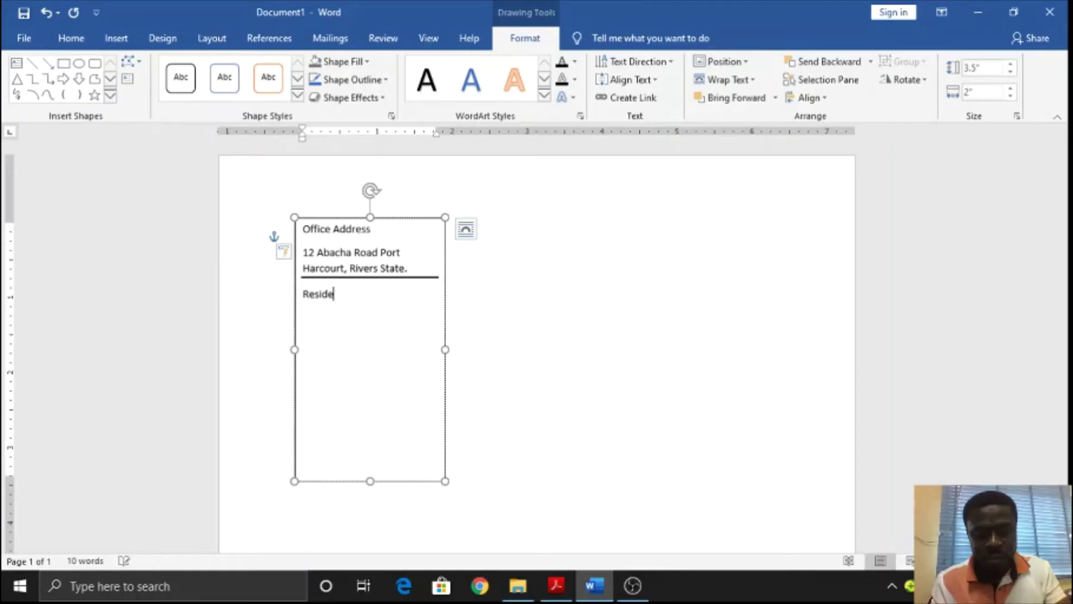
pyautogui.write('ntial A')
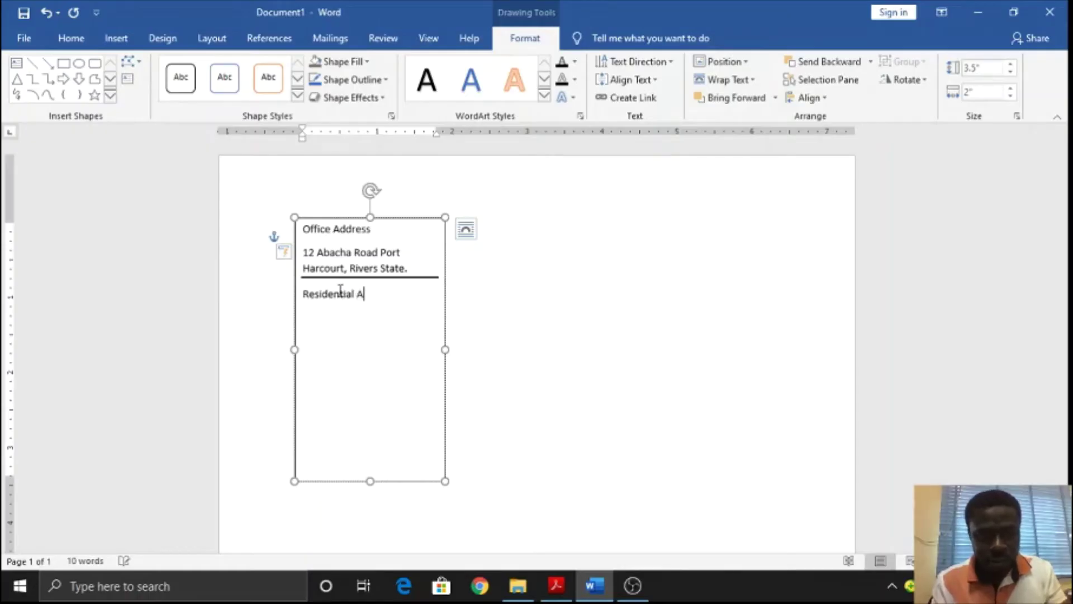
pyautogui.write('ddres')
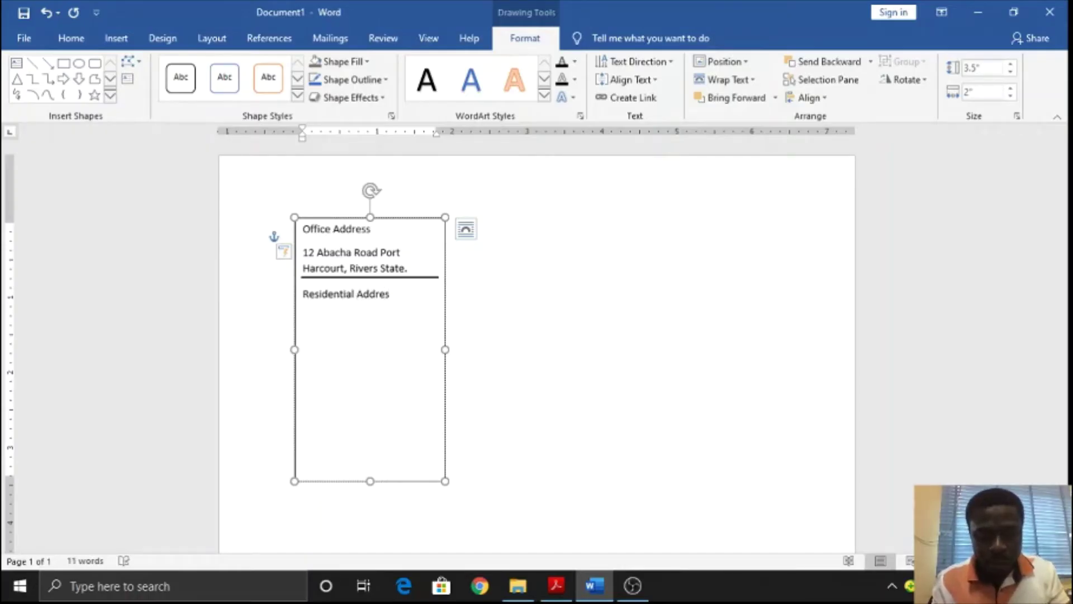
pyautogui.write('s ')
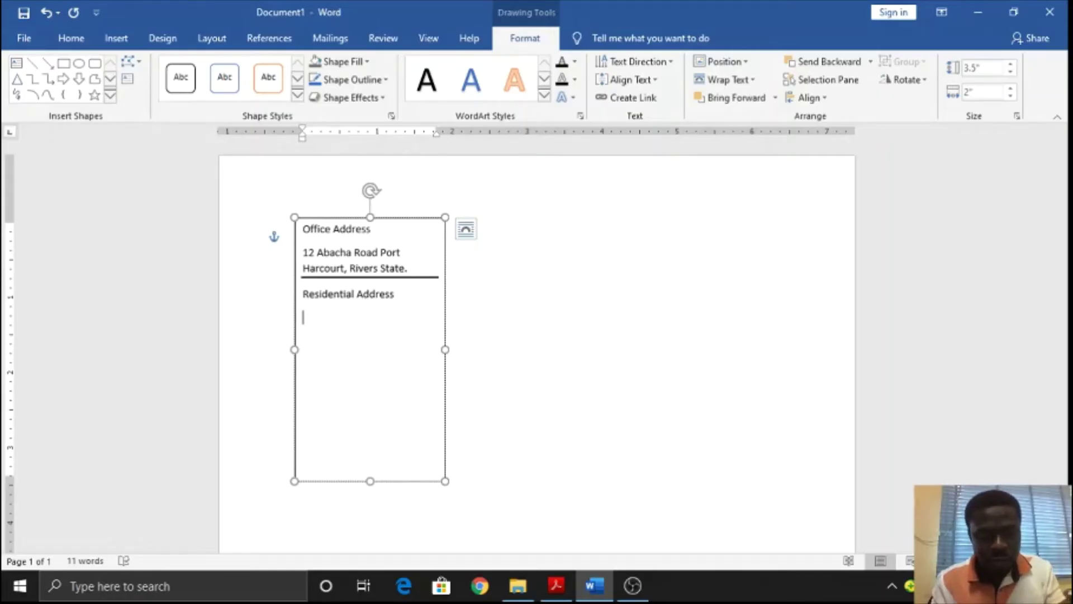
pyautogui.write('21')
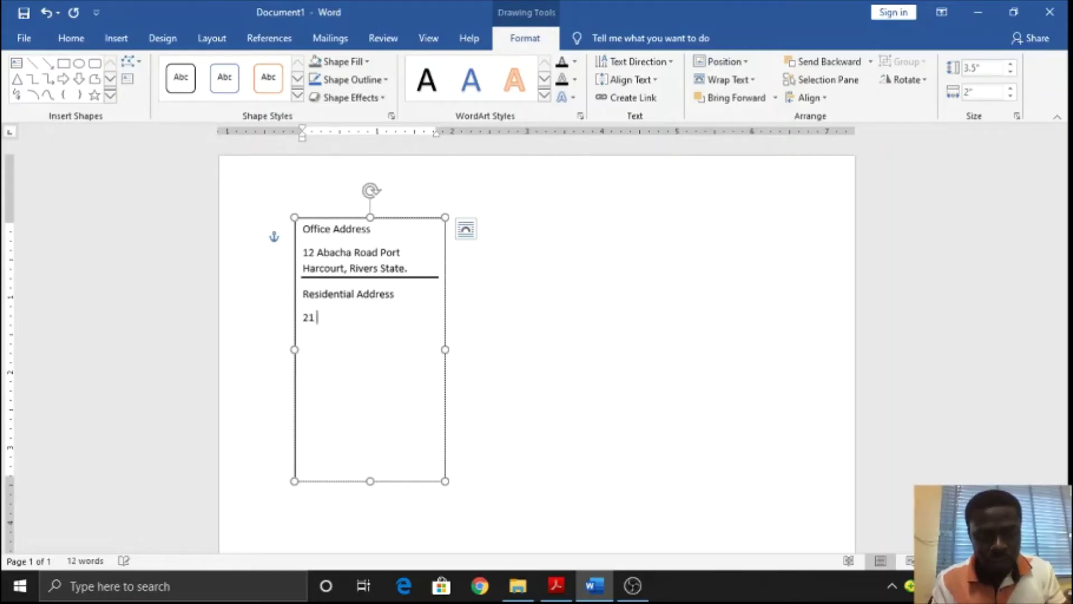
pyautogui.write(' A')
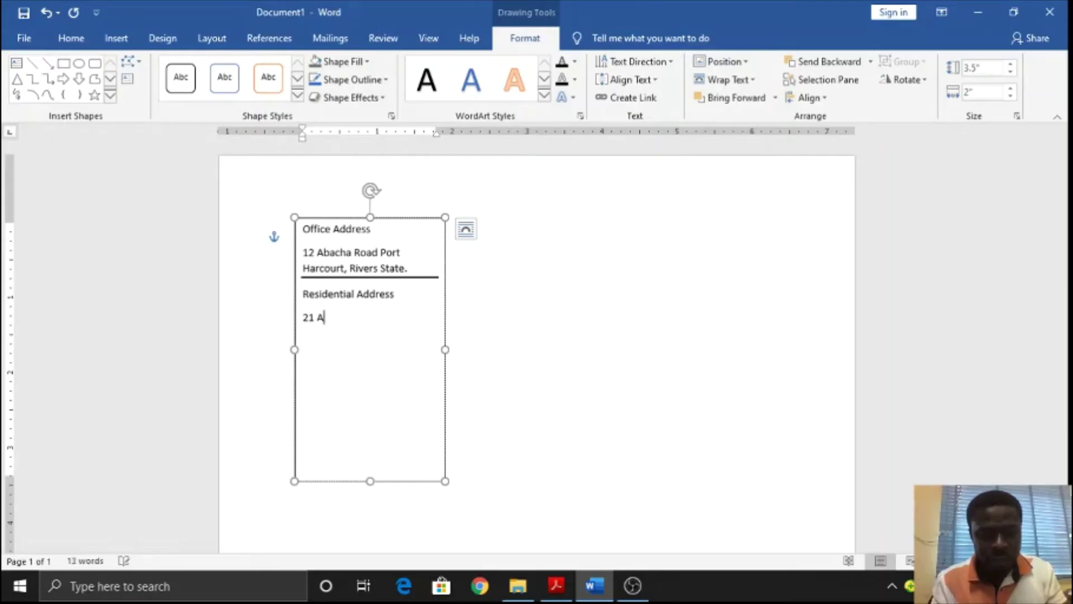
pyautogui.write('bacha Road')
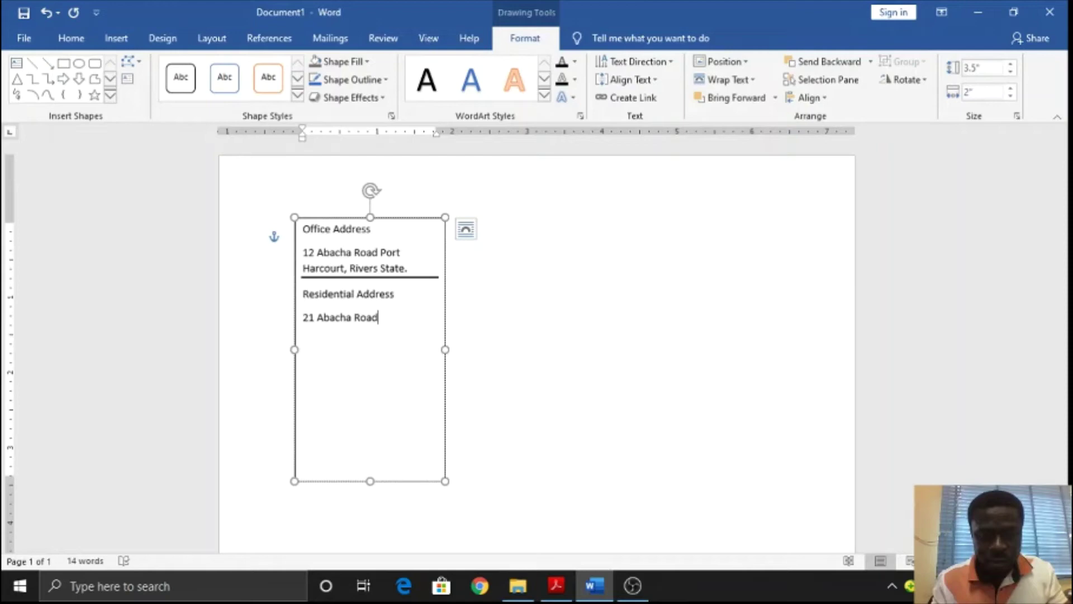
pyautogui.write(', P')
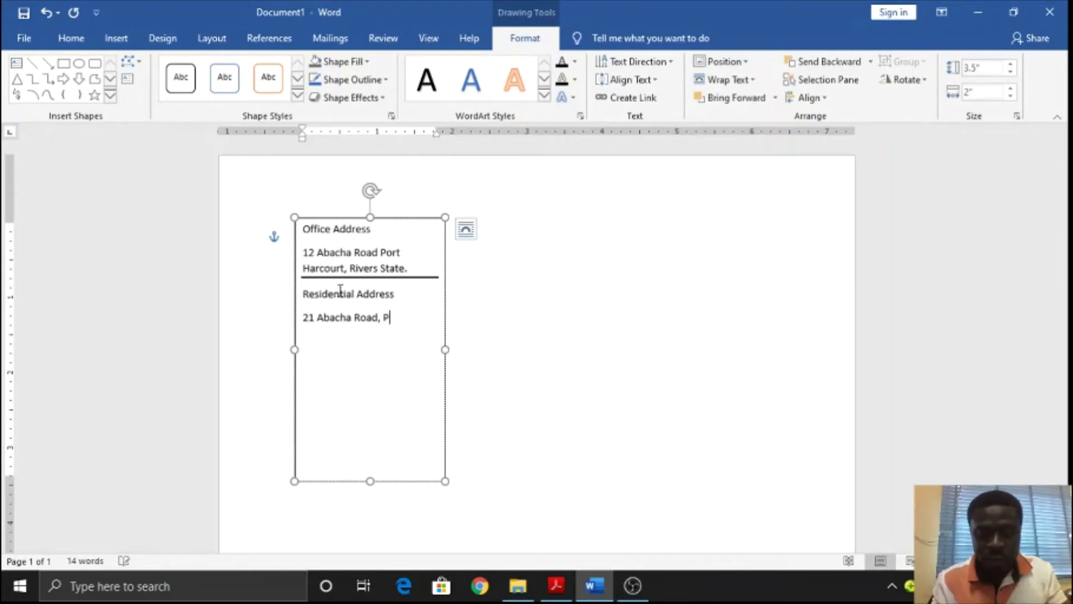
pyautogui.write('ort Ha')
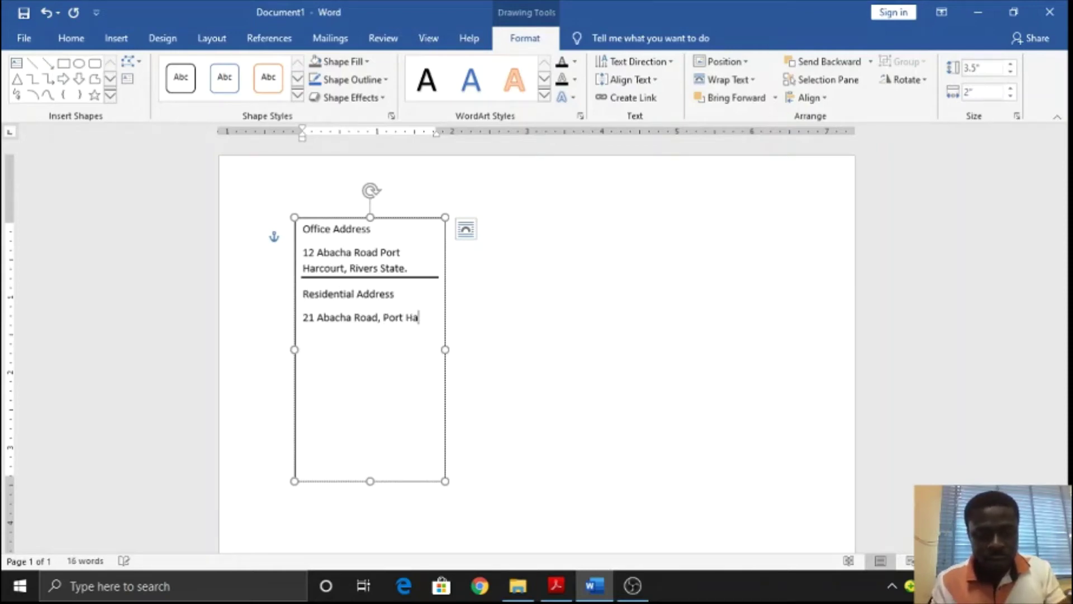
pyautogui.write('rcou')
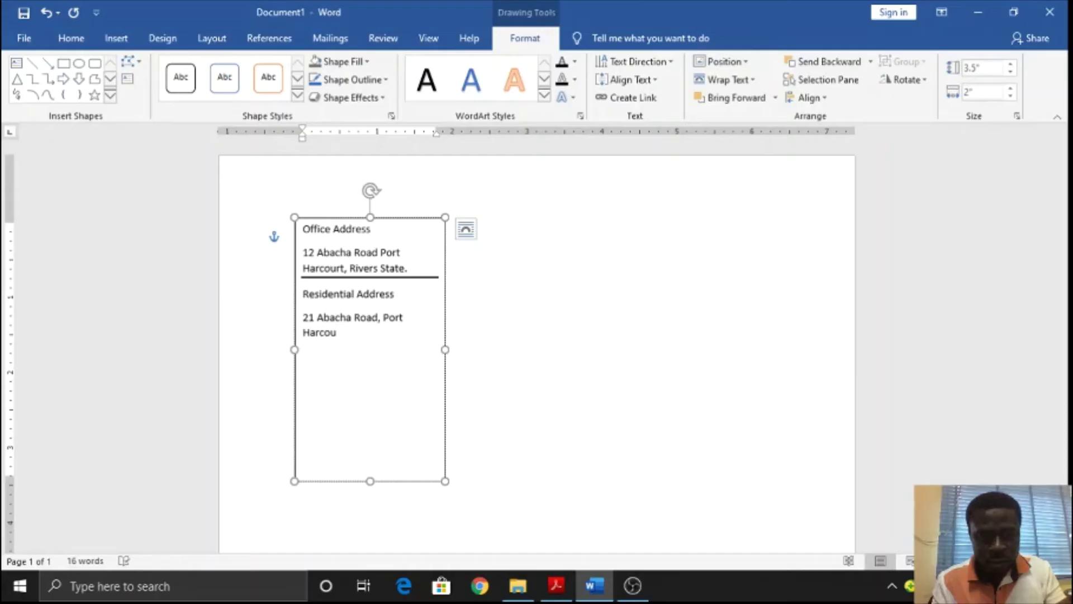
pyautogui.write('rt')
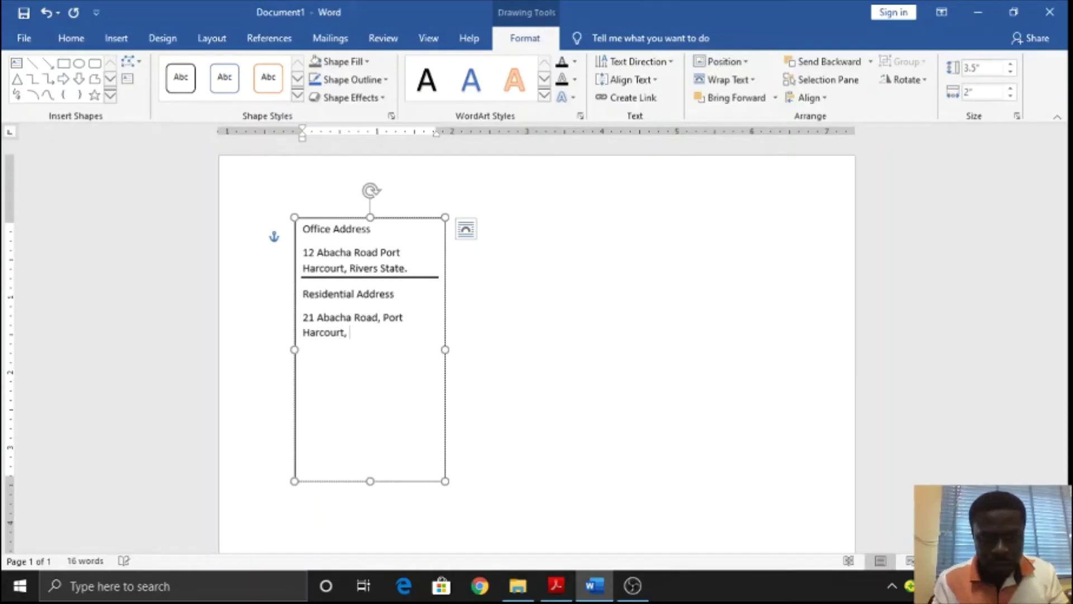
pyautogui.write(', Ri')
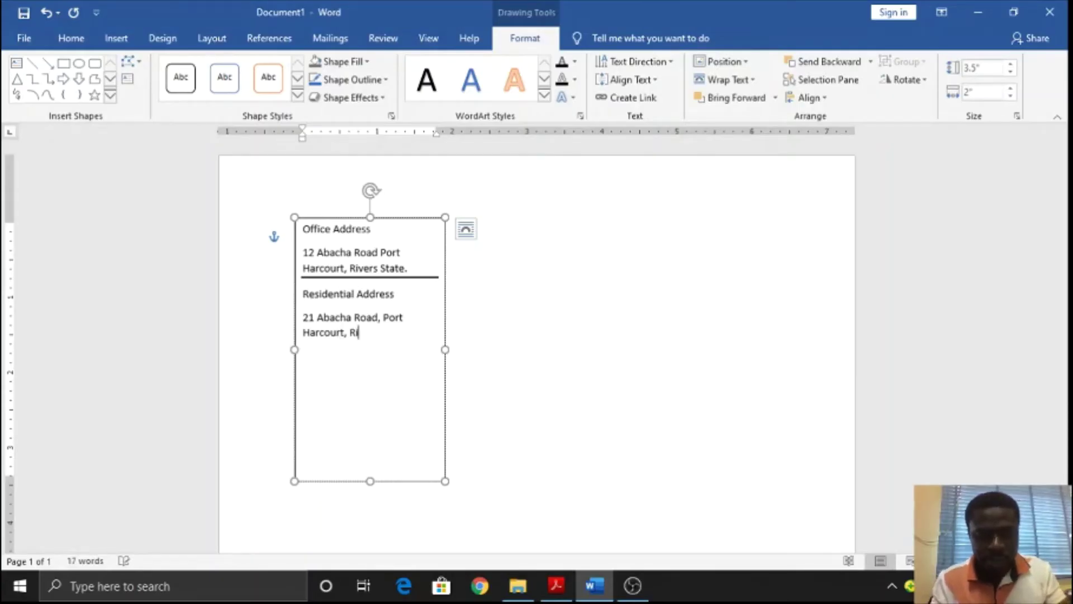
pyautogui.write('vers ')
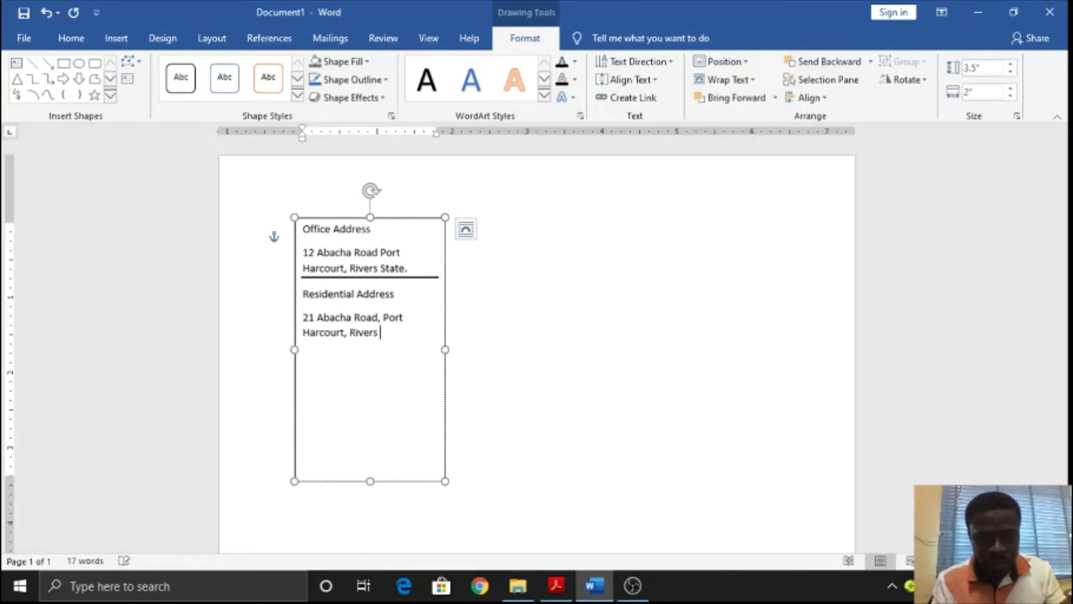
pyautogui.write('State.')
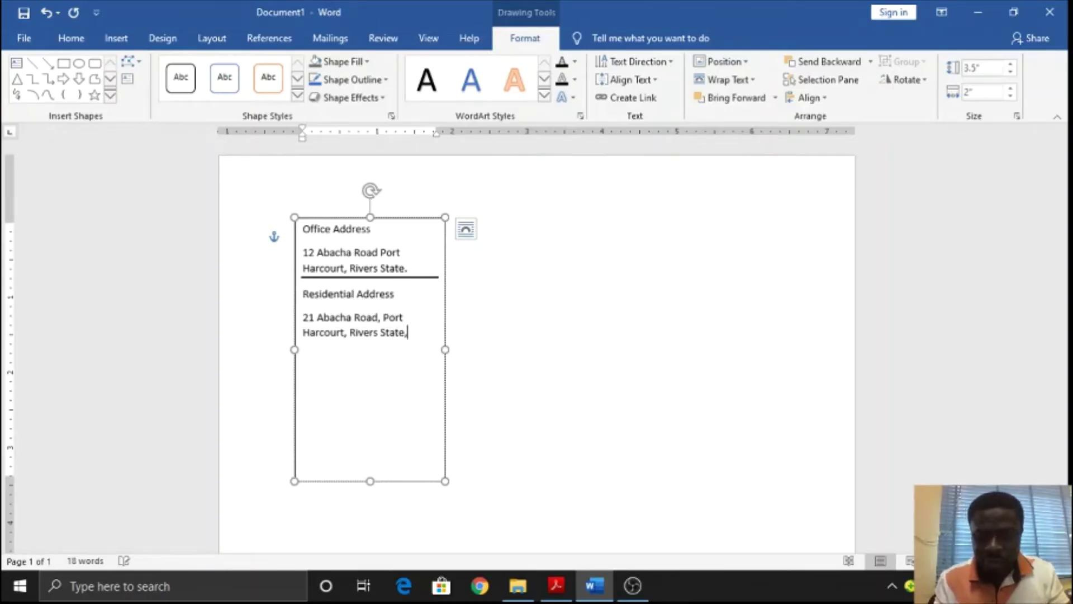
pyautogui.press('BackSpace')
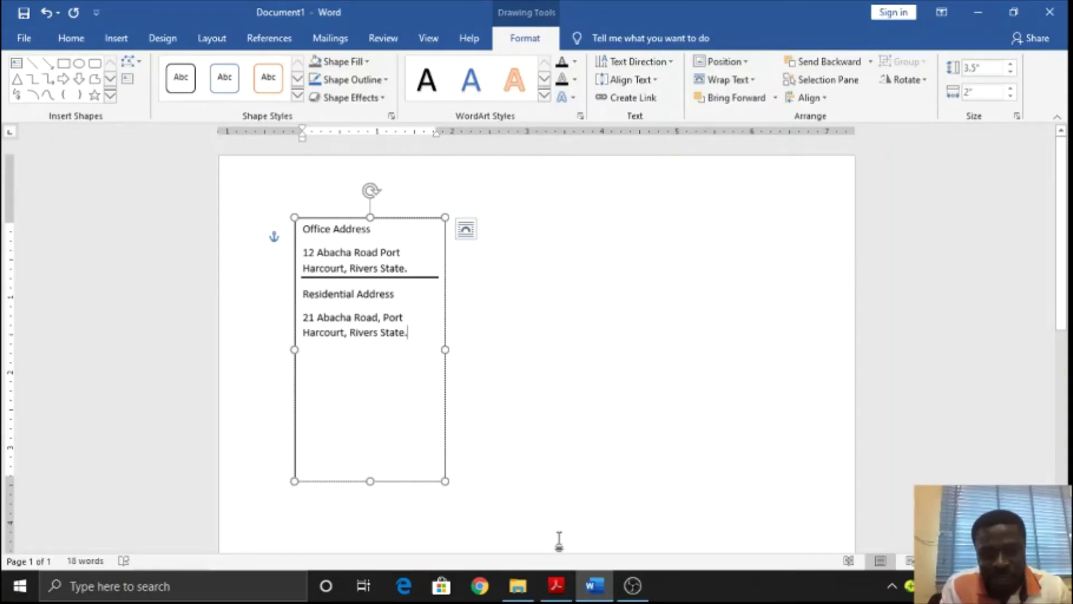
pyautogui.click(561, 586)
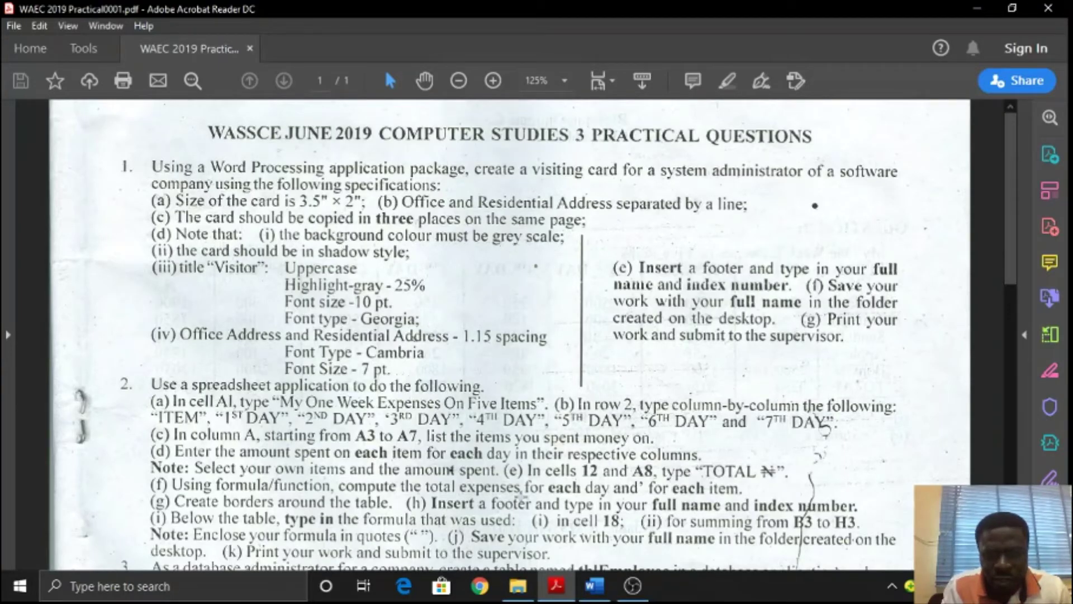
pyautogui.click(592, 587)
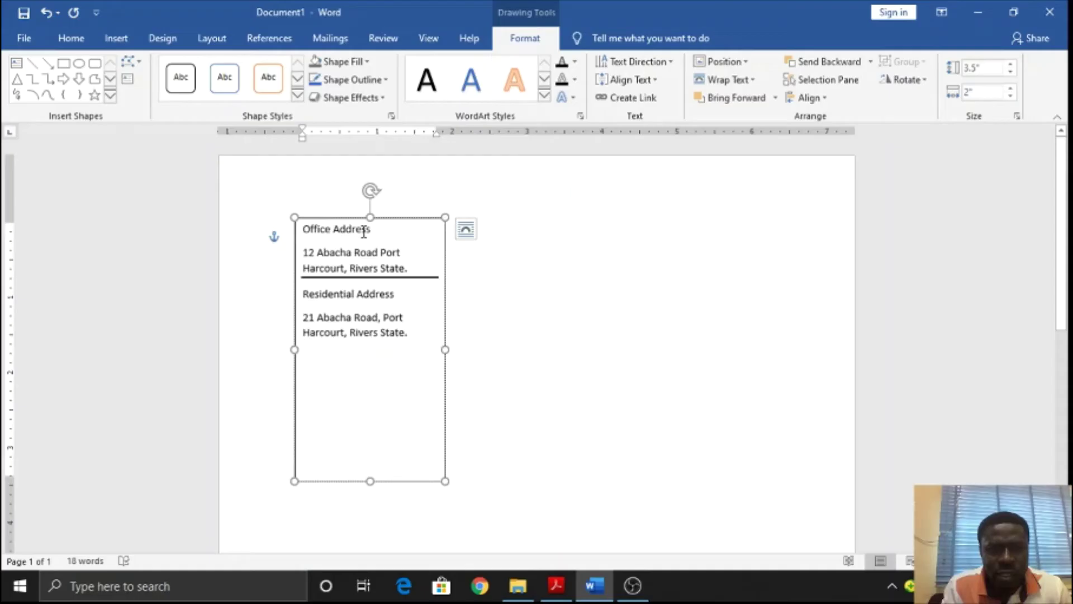
# - Fill the card's text box with Gray, Accent 3, Darker 50%
pyautogui.click(359, 217)
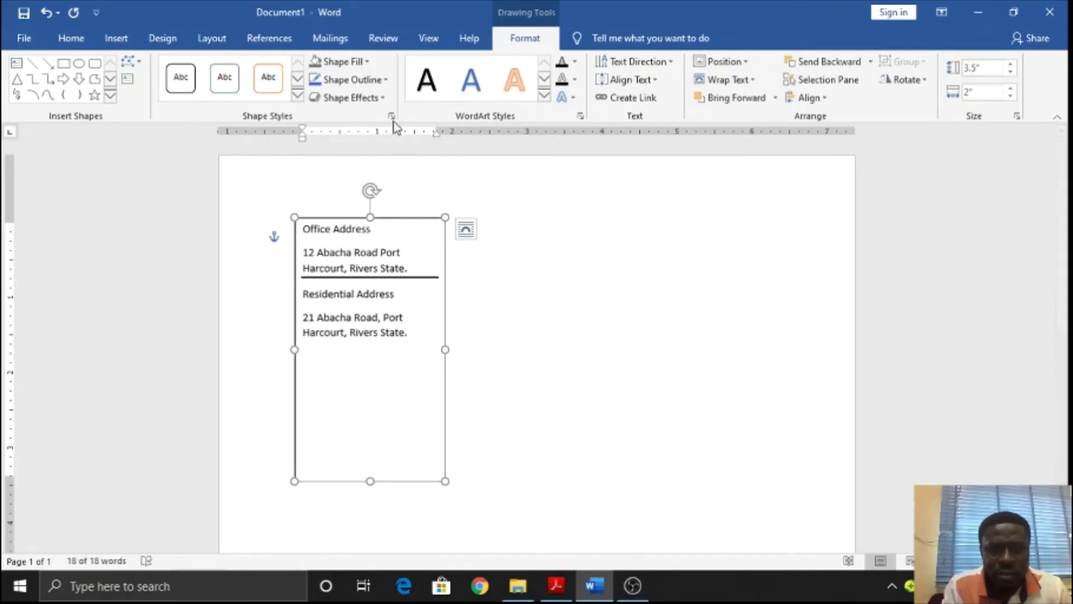
pyautogui.click(370, 62)
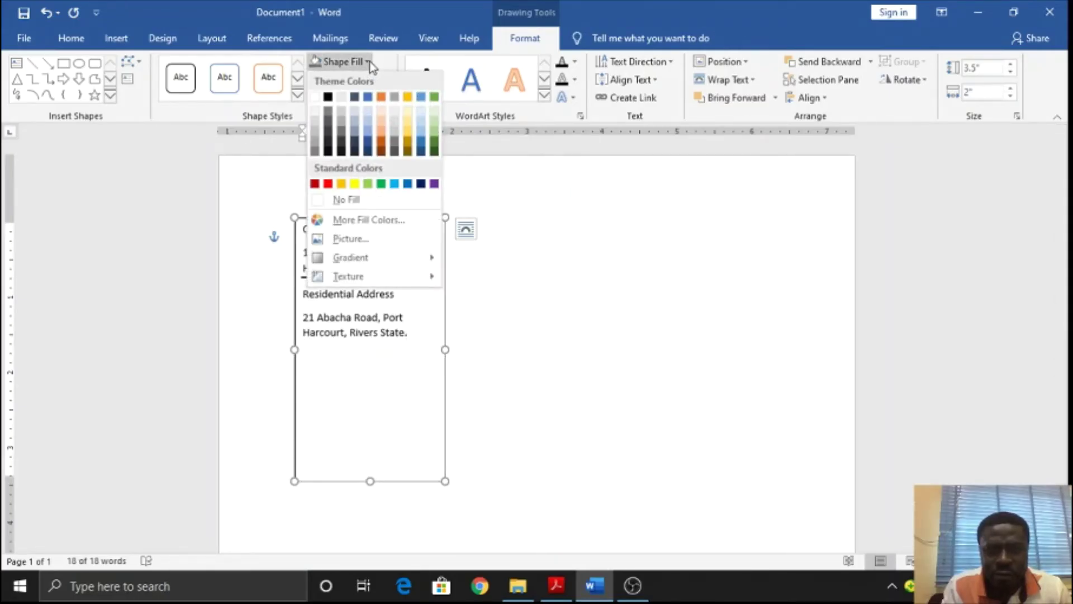
pyautogui.click(395, 151)
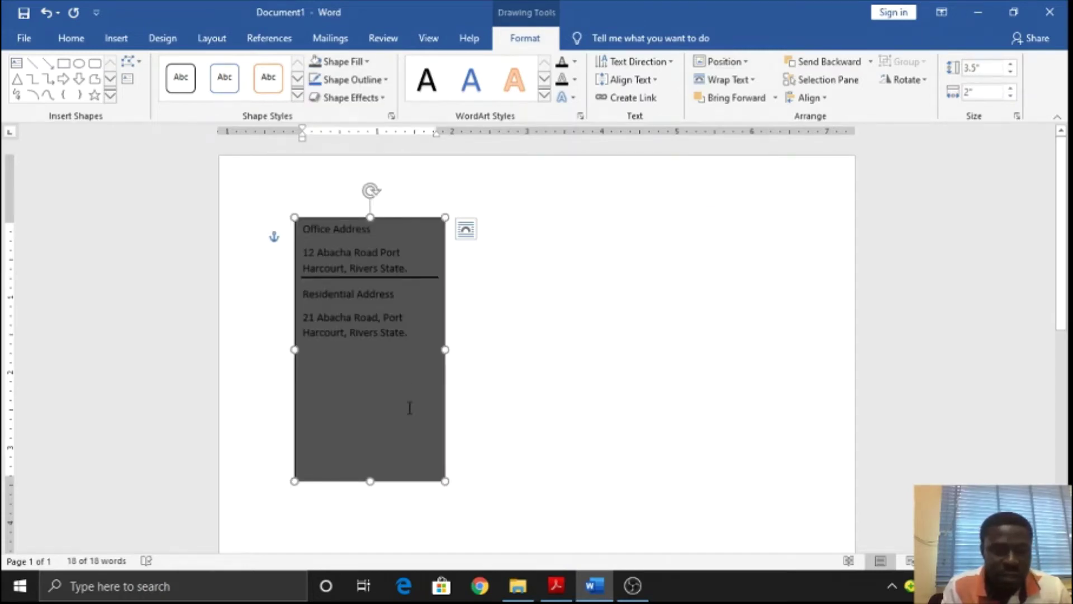
pyautogui.click(556, 586)
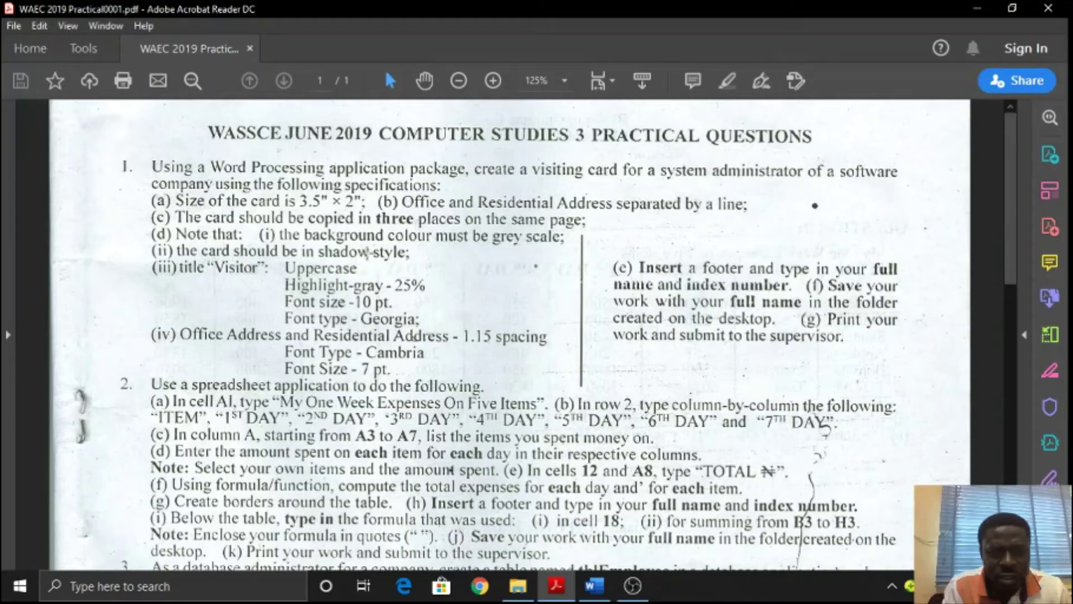
pyautogui.click(595, 587)
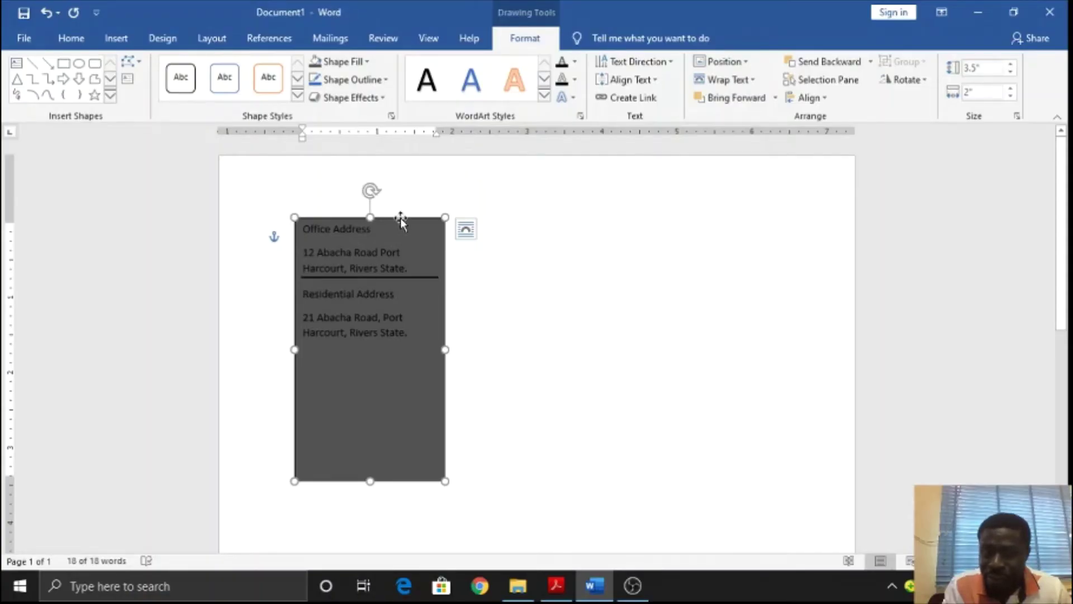
# - Give the card an Offset: Right outer shadow, then bring up the question paper PDF
pyautogui.click(384, 99)
pyautogui.moveTo(379, 138)
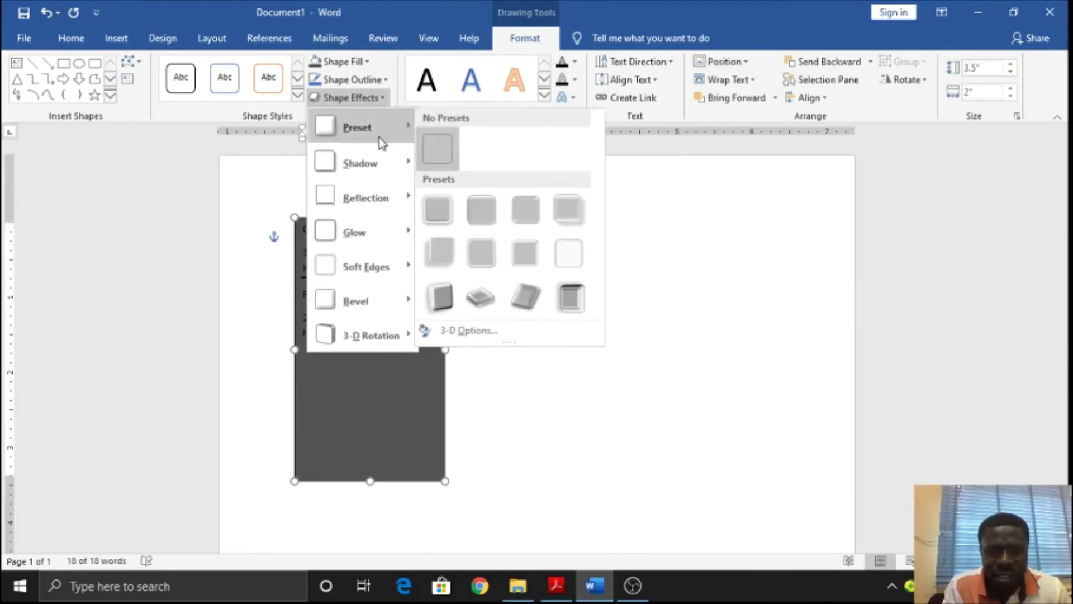
pyautogui.moveTo(379, 161)
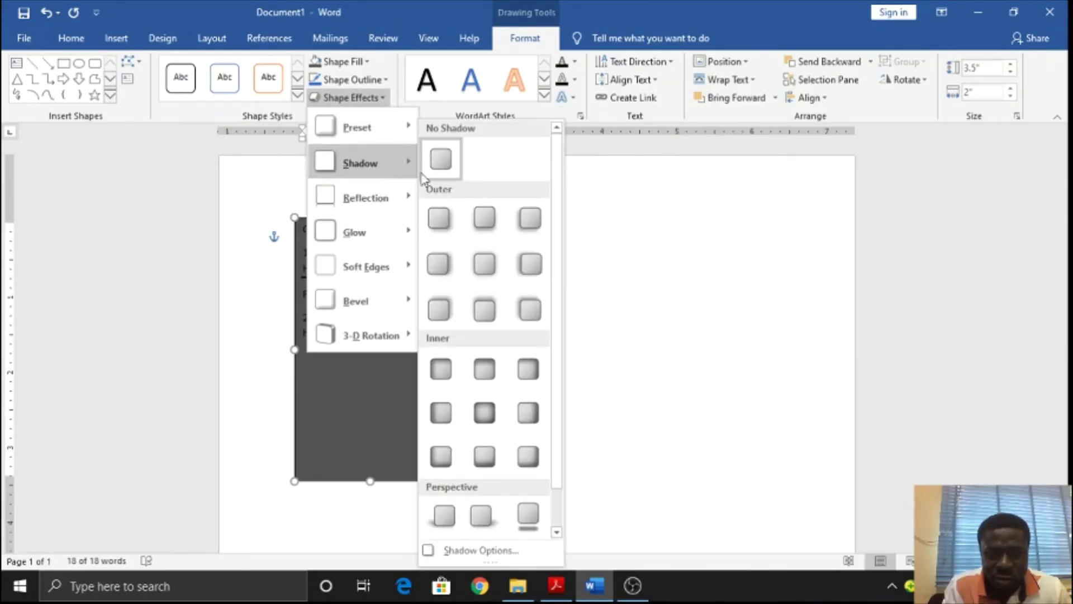
pyautogui.click(442, 271)
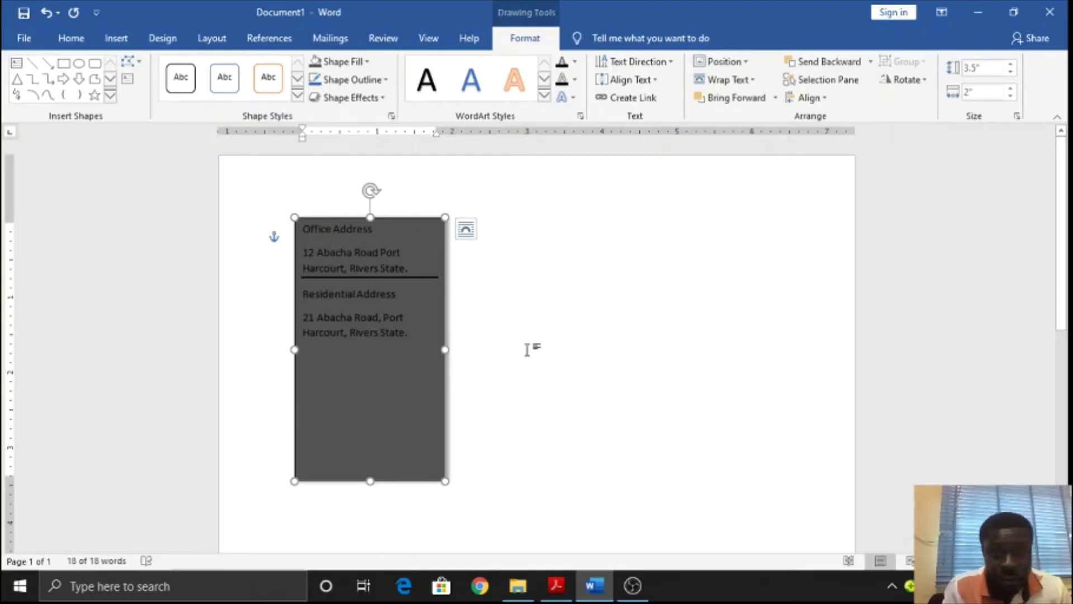
pyautogui.click(557, 586)
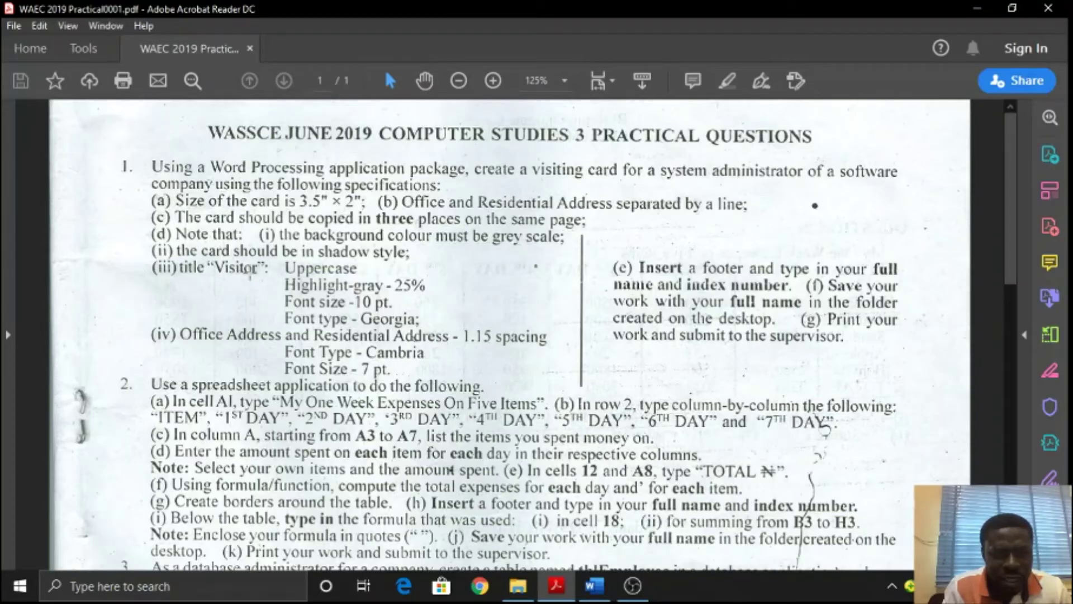
# - Switch from the question paper back to the Word card document
pyautogui.moveTo(608, 598)
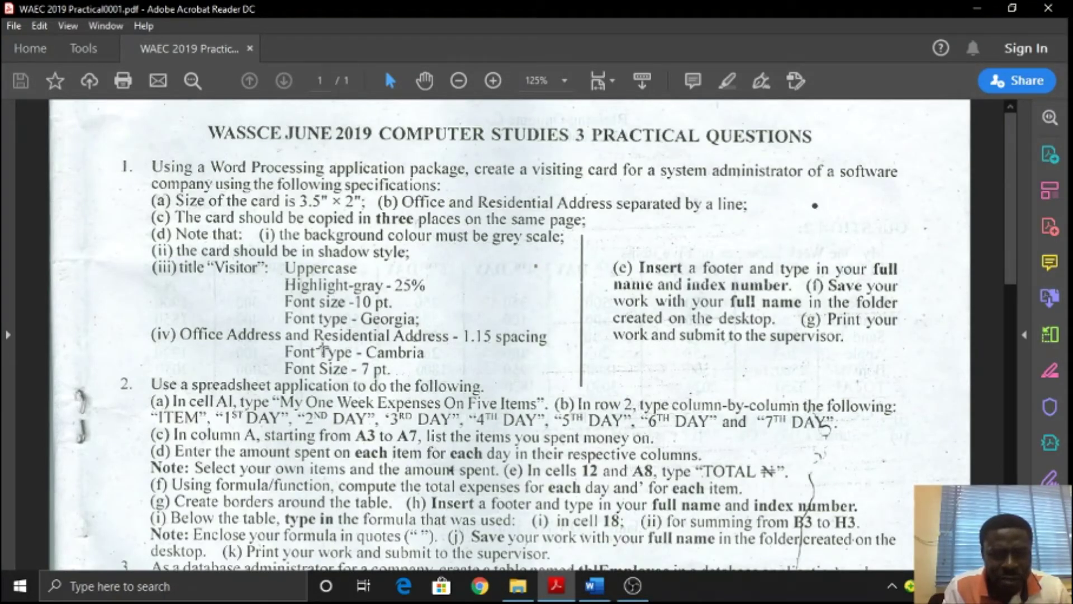
pyautogui.click(595, 587)
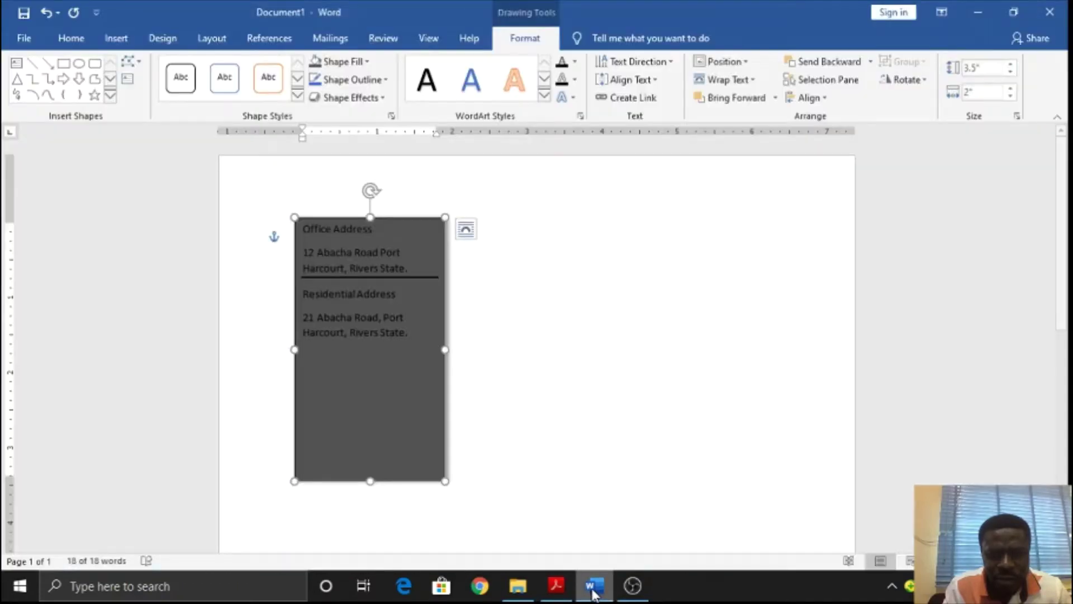
# - Insert 'VISITOR' on a new top line above Office Address and select it
pyautogui.click(306, 231)
pyautogui.press('Return')
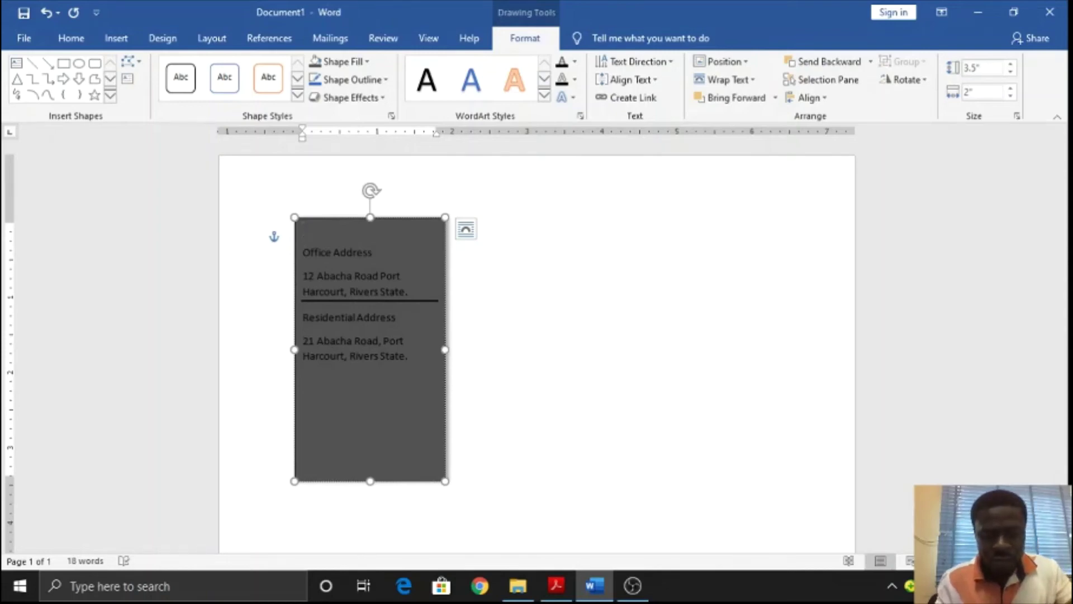
pyautogui.write('VISITOR')
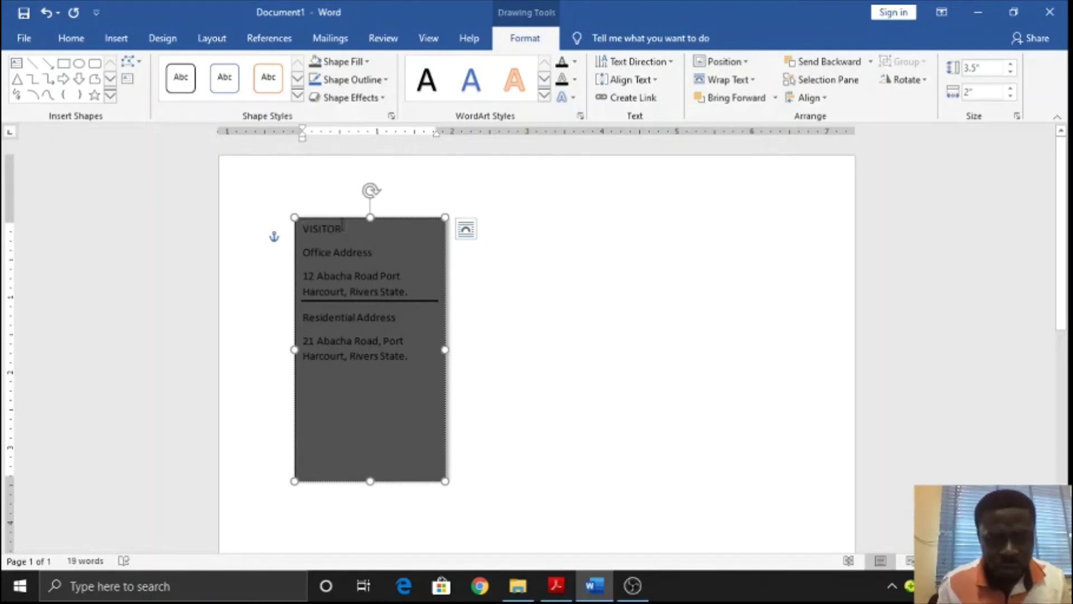
pyautogui.moveTo(328, 229); pyautogui.dragTo(303, 224)
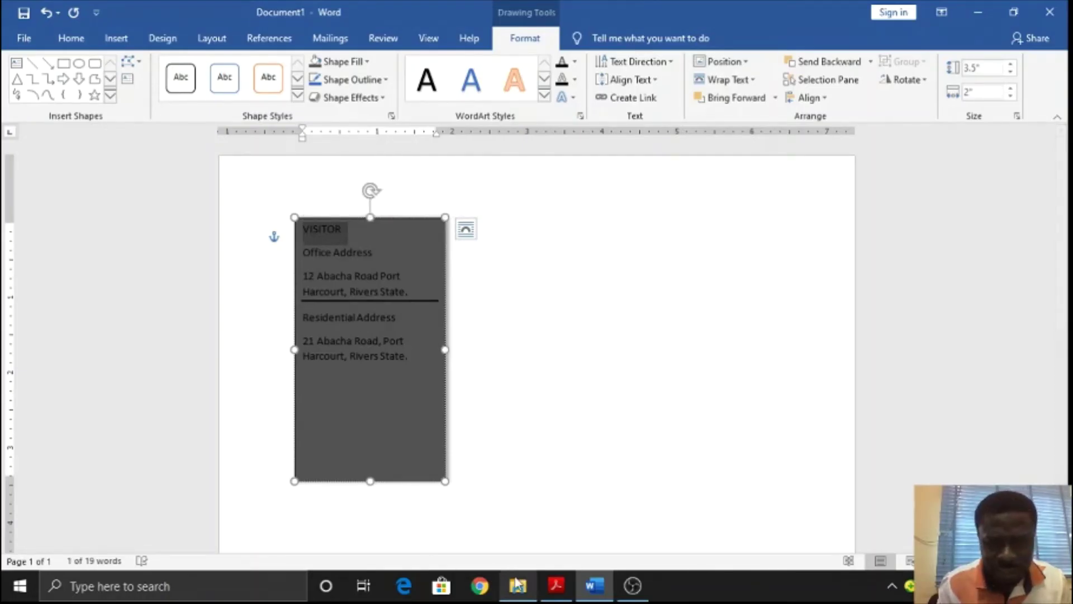
pyautogui.click(552, 584)
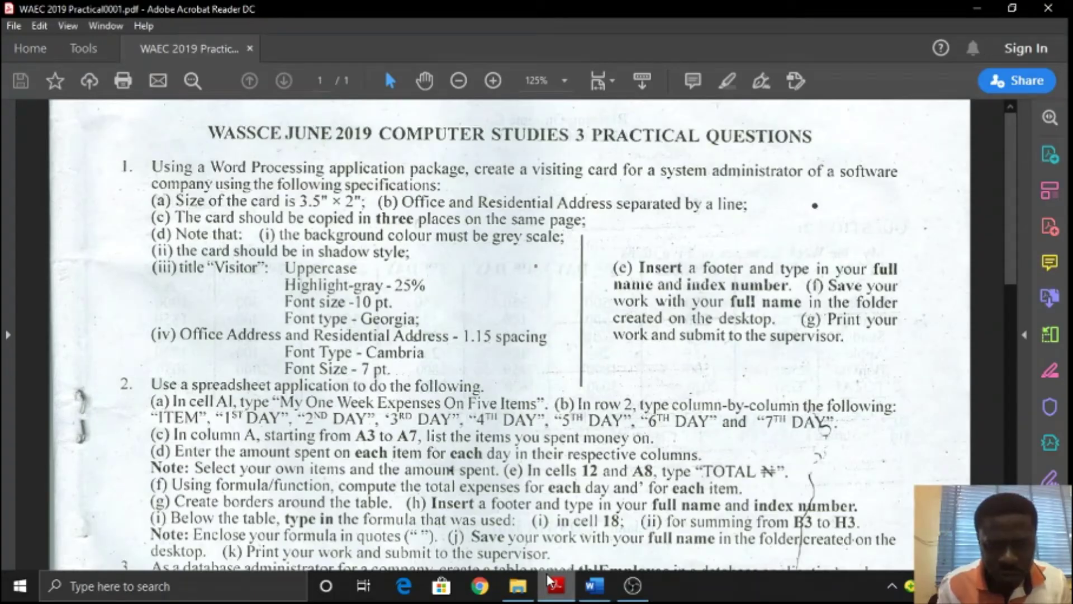
pyautogui.click(552, 584)
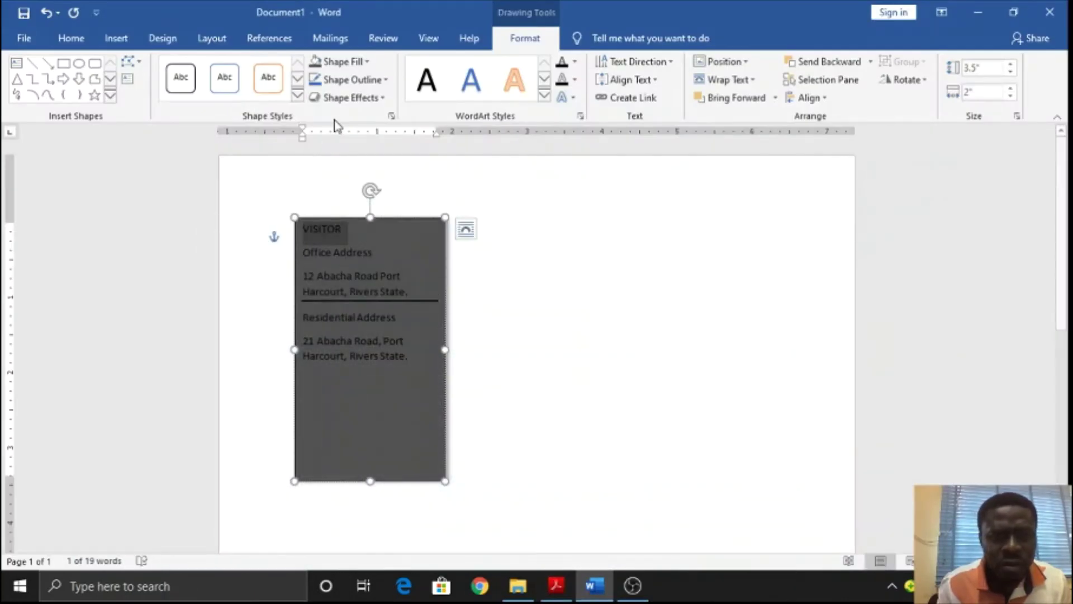
pyautogui.click(71, 40)
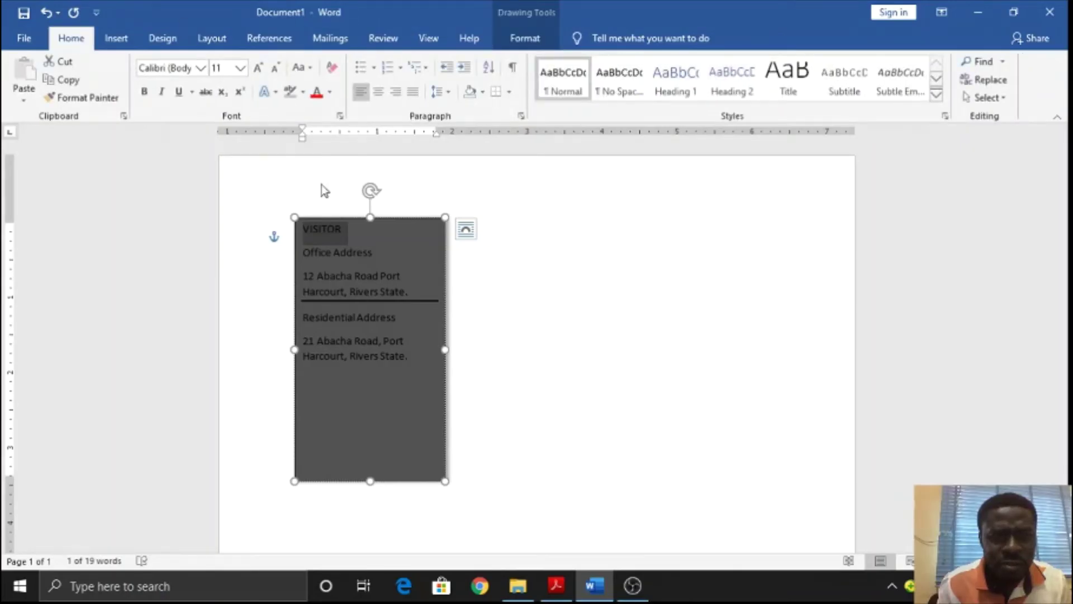
# - Highlight VISITOR in Gray-25%, then recheck the title specifications in the question paper
pyautogui.click(304, 93)
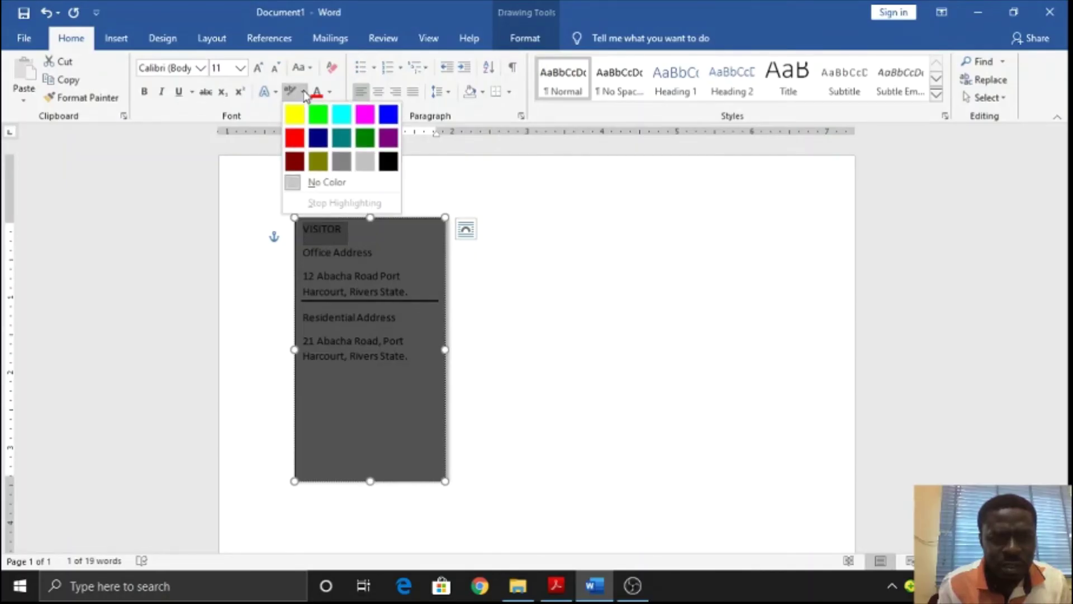
pyautogui.click(366, 162)
pyautogui.press('Left')
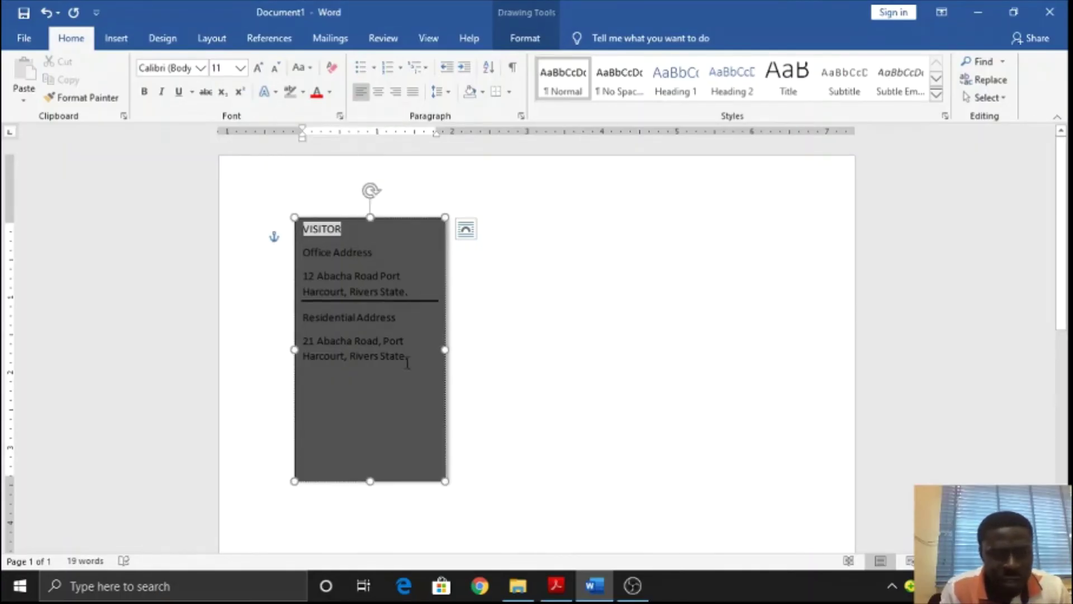
pyautogui.click(556, 585)
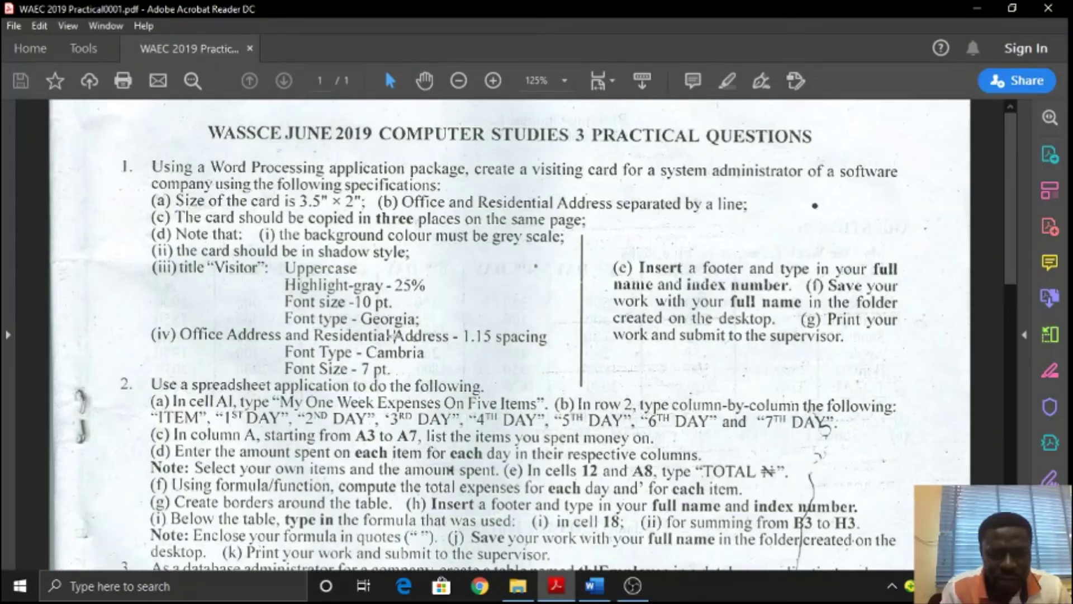
# - Format the VISITOR title as Georgia at 10 pt
pyautogui.click(594, 586)
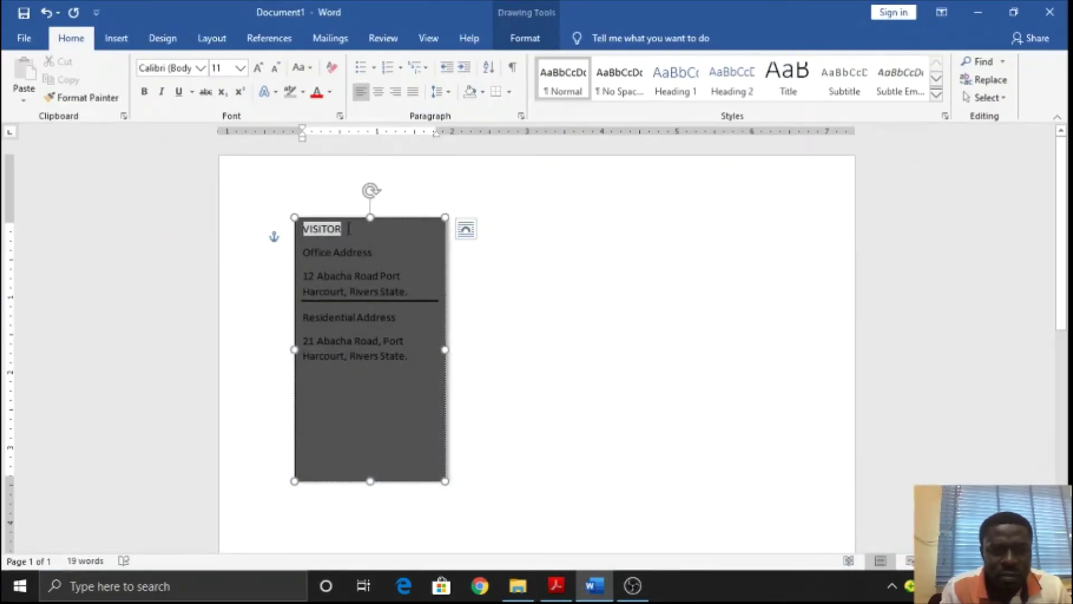
pyautogui.moveTo(348, 229); pyautogui.dragTo(302, 230)
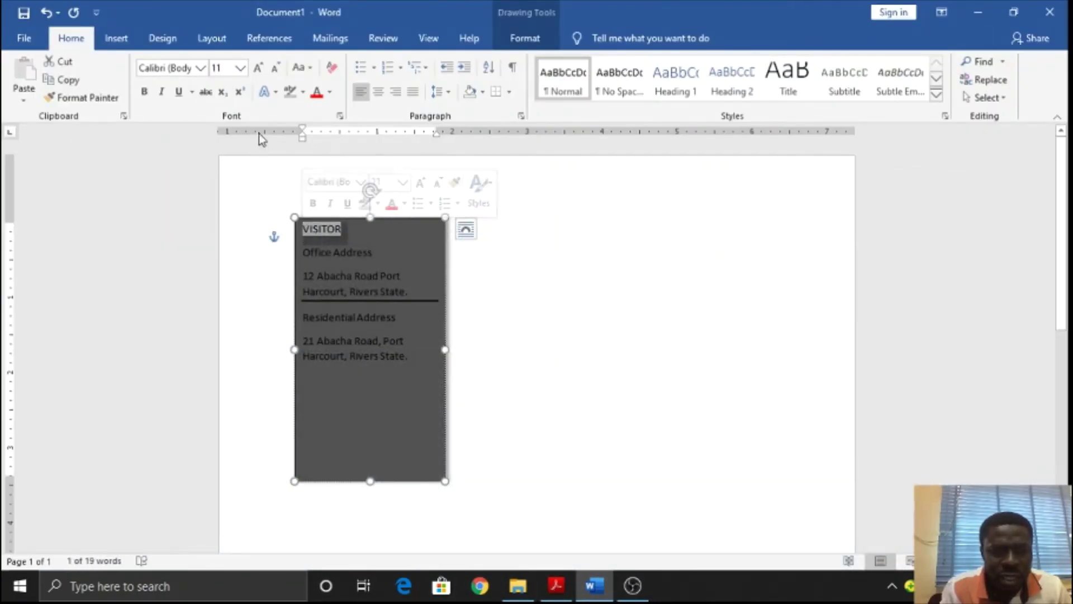
pyautogui.click(240, 68)
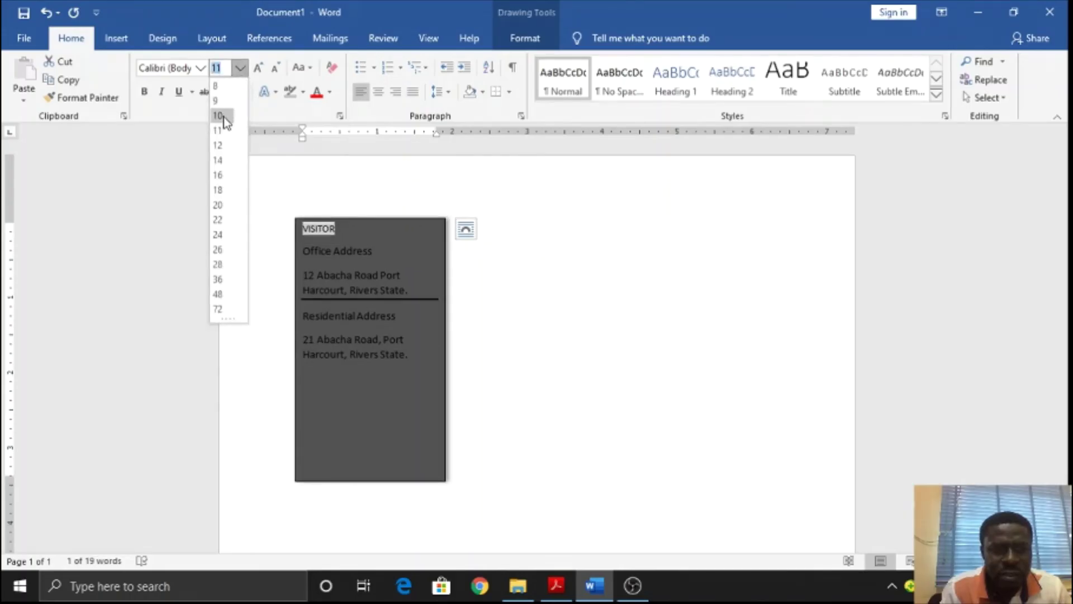
pyautogui.click(223, 116)
pyautogui.click(201, 68)
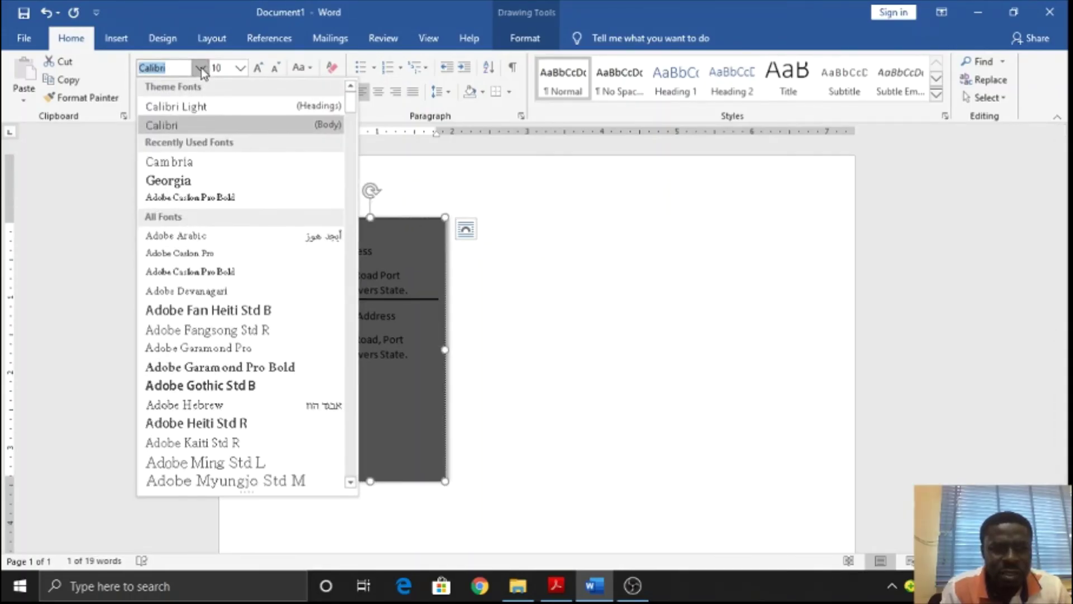
pyautogui.click(197, 181)
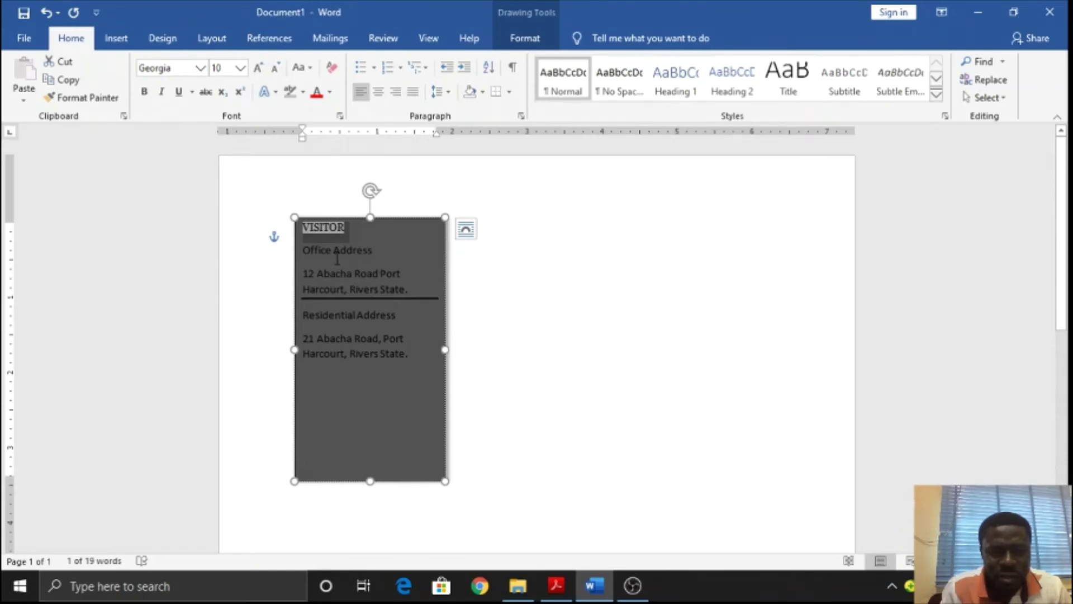
# - After checking the question paper, set the office and residential addresses to Cambria 7 pt, then return to the PDF
pyautogui.click(556, 586)
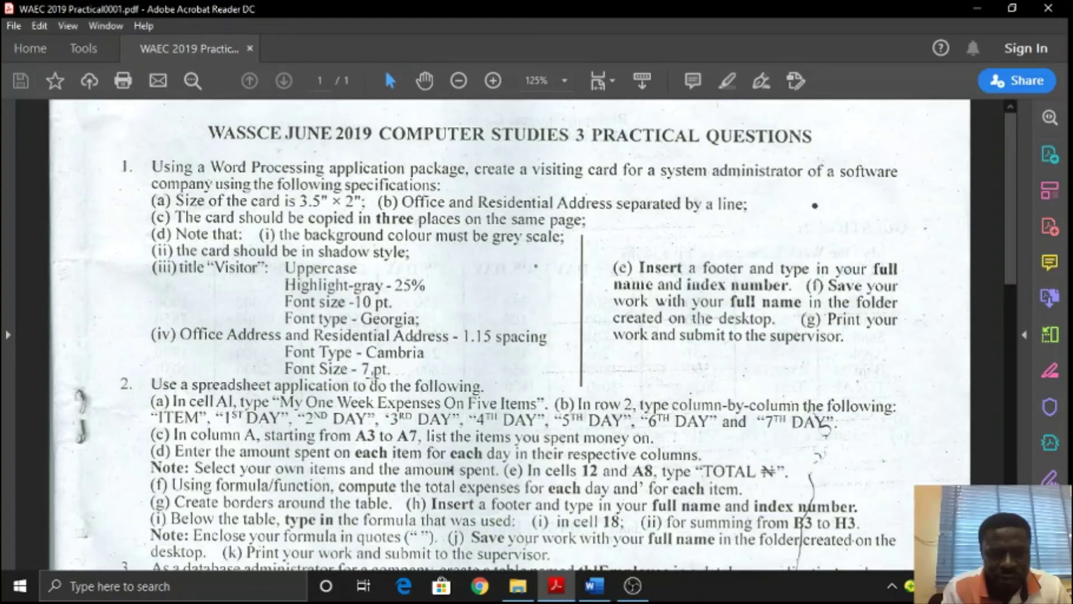
pyautogui.click(594, 586)
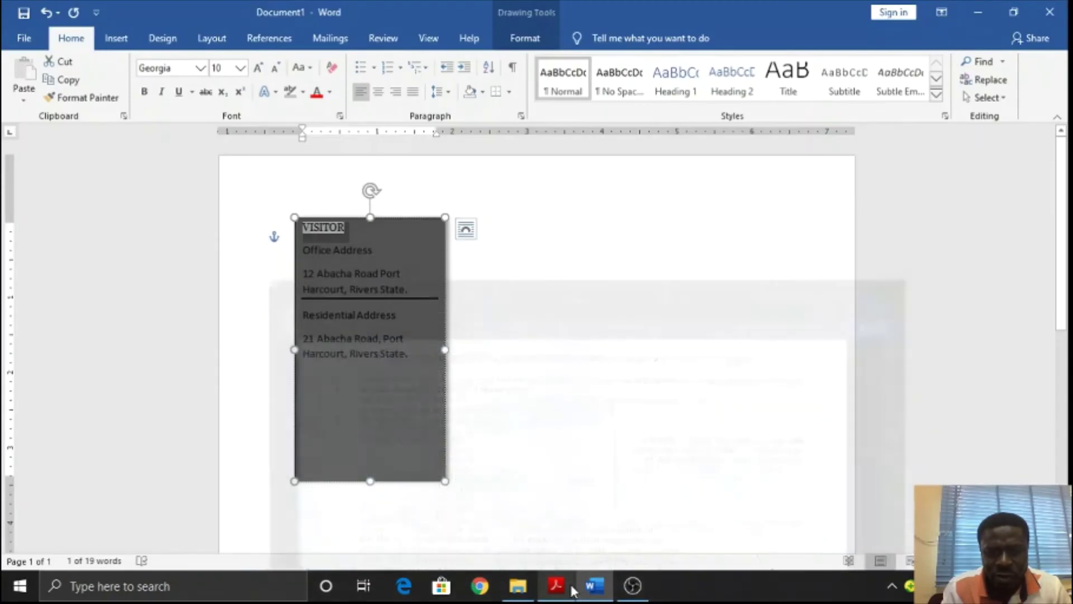
pyautogui.moveTo(300, 251); pyautogui.dragTo(415, 347)
pyautogui.click(241, 69)
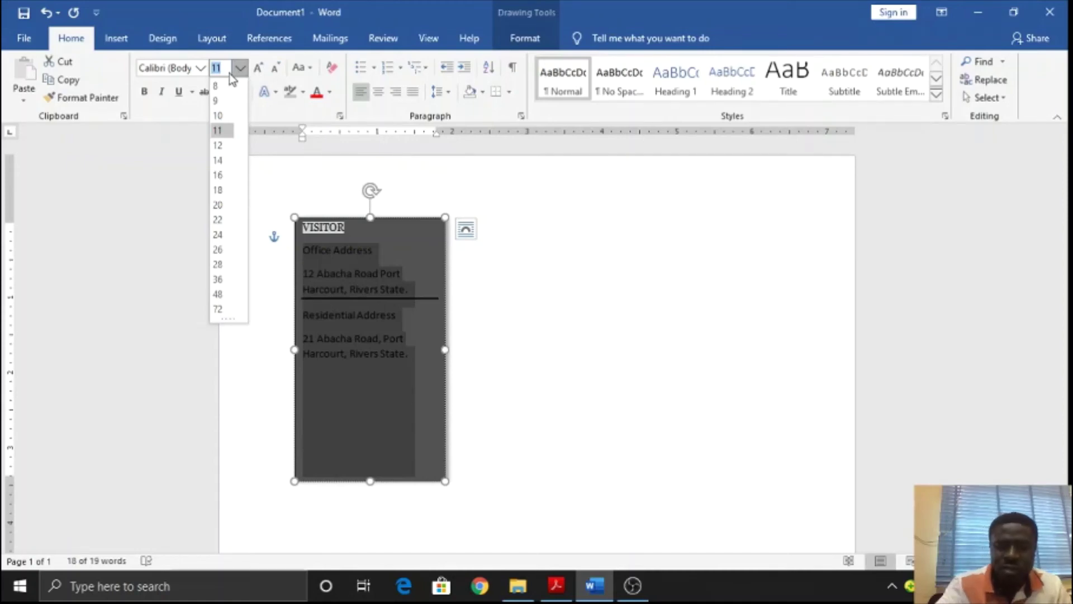
pyautogui.write('7')
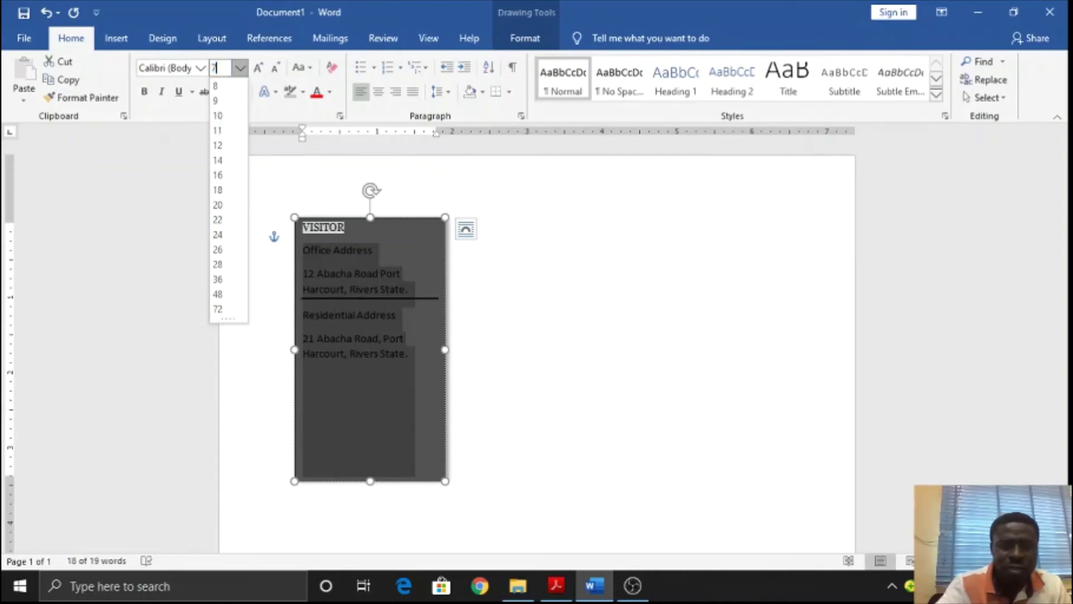
pyautogui.click(200, 68)
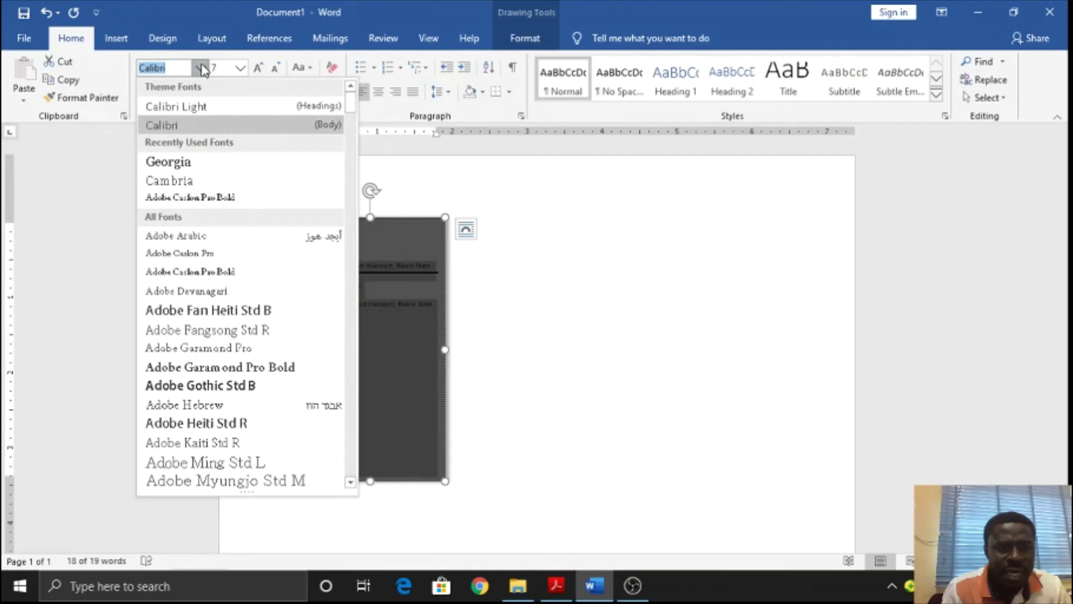
pyautogui.click(189, 182)
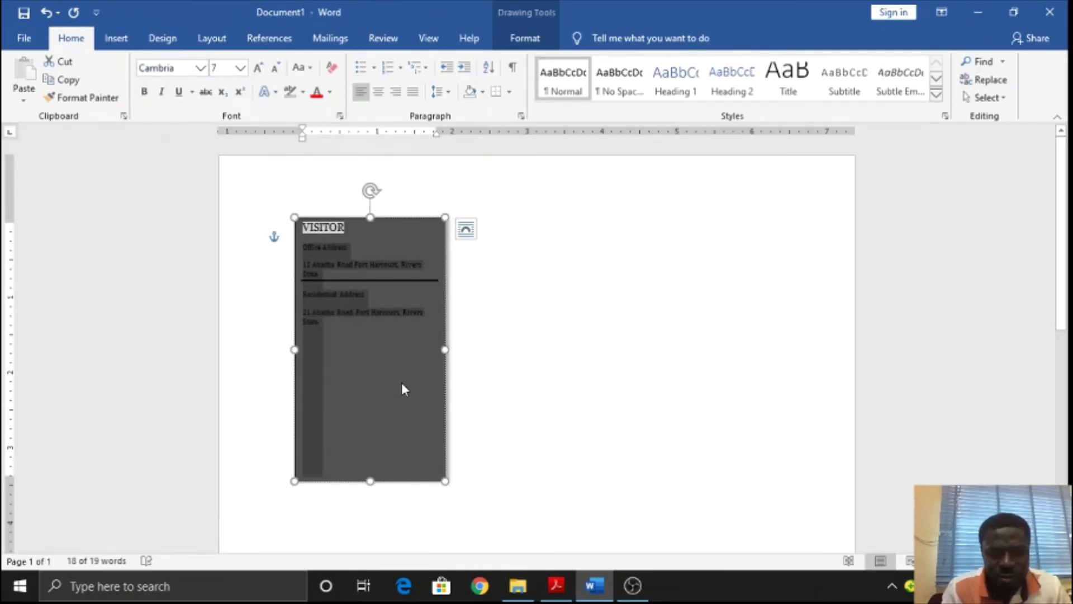
pyautogui.click(569, 588)
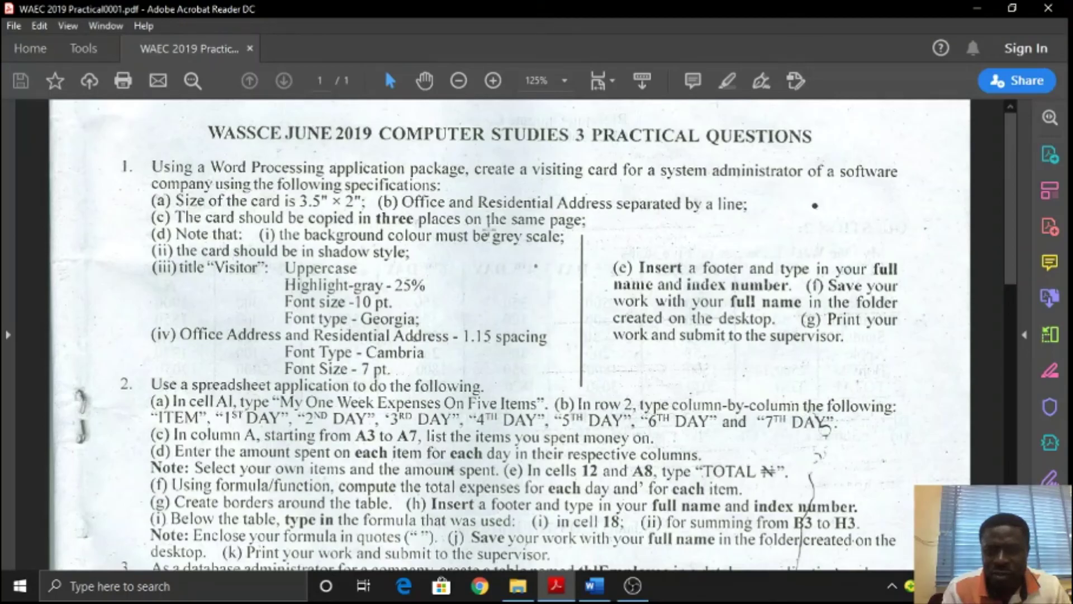
# - Centre both address blocks and the VISITOR title on the grey card, then select the card
pyautogui.click(594, 586)
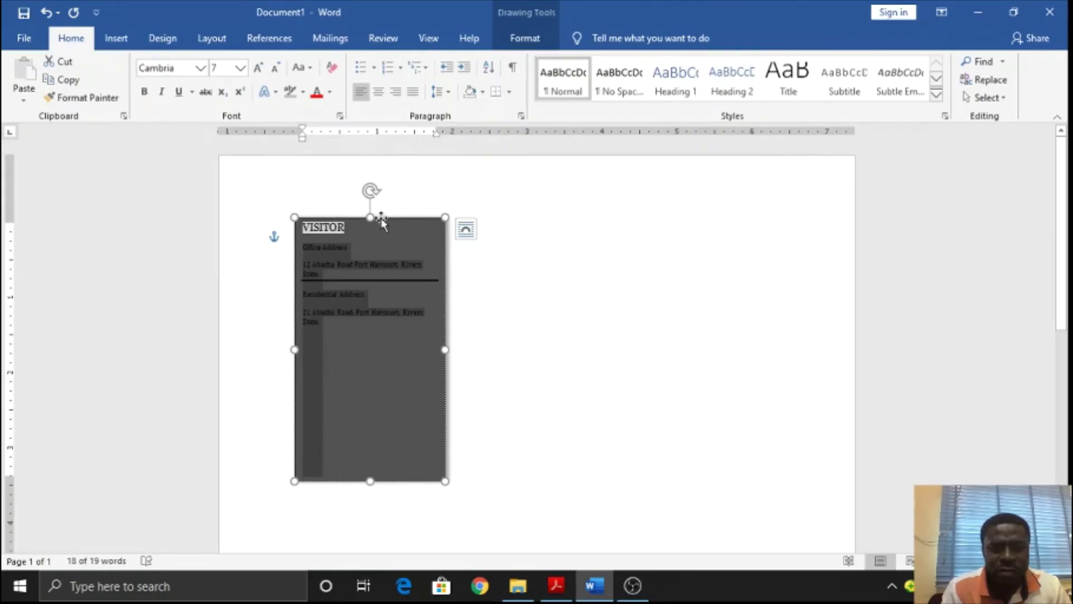
pyautogui.click(378, 92)
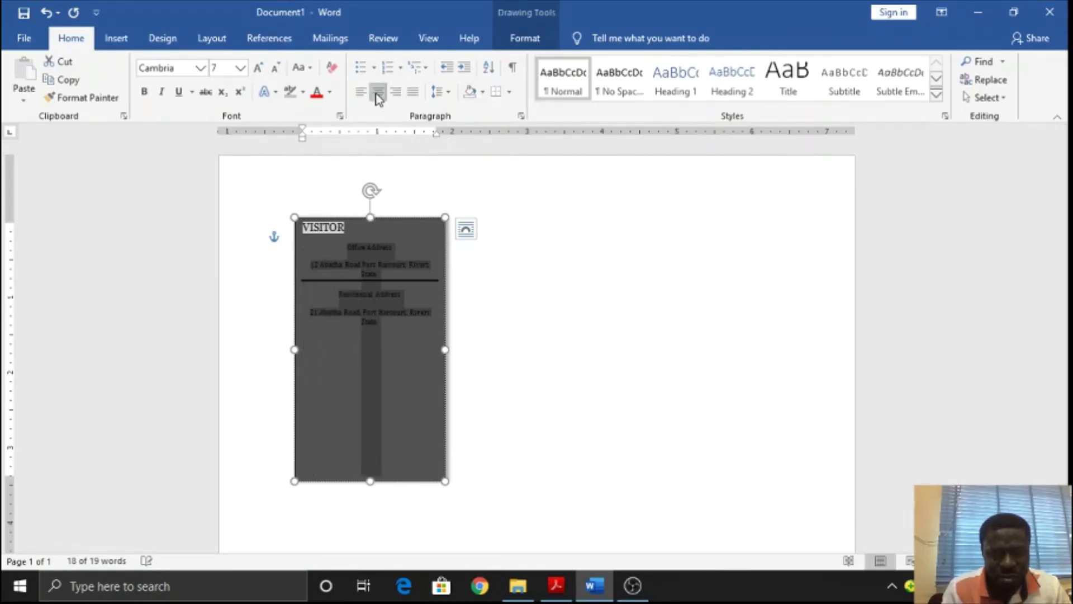
pyautogui.click(314, 229)
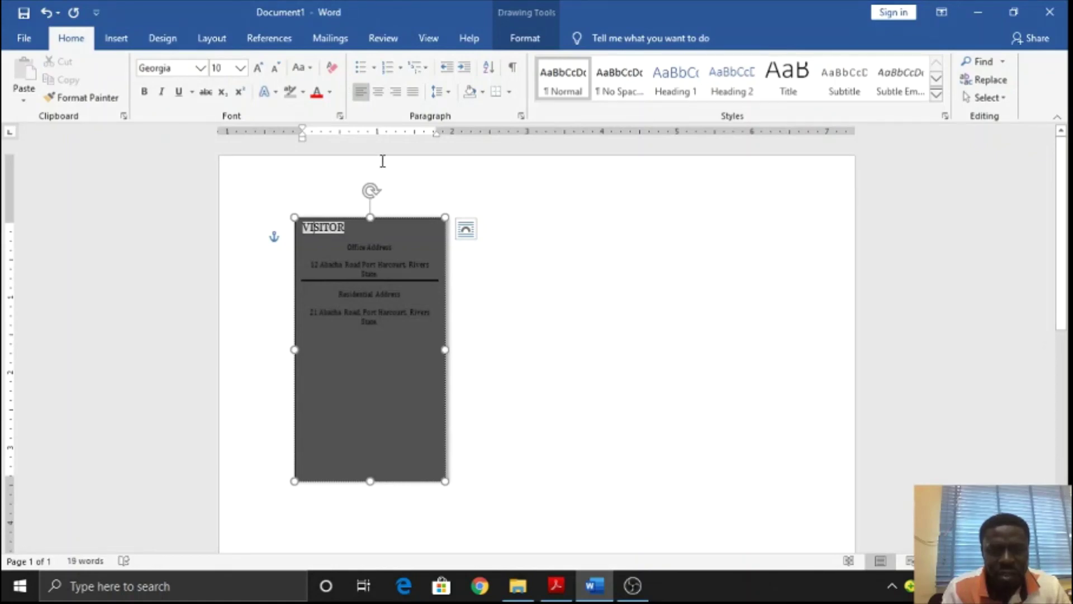
pyautogui.click(377, 92)
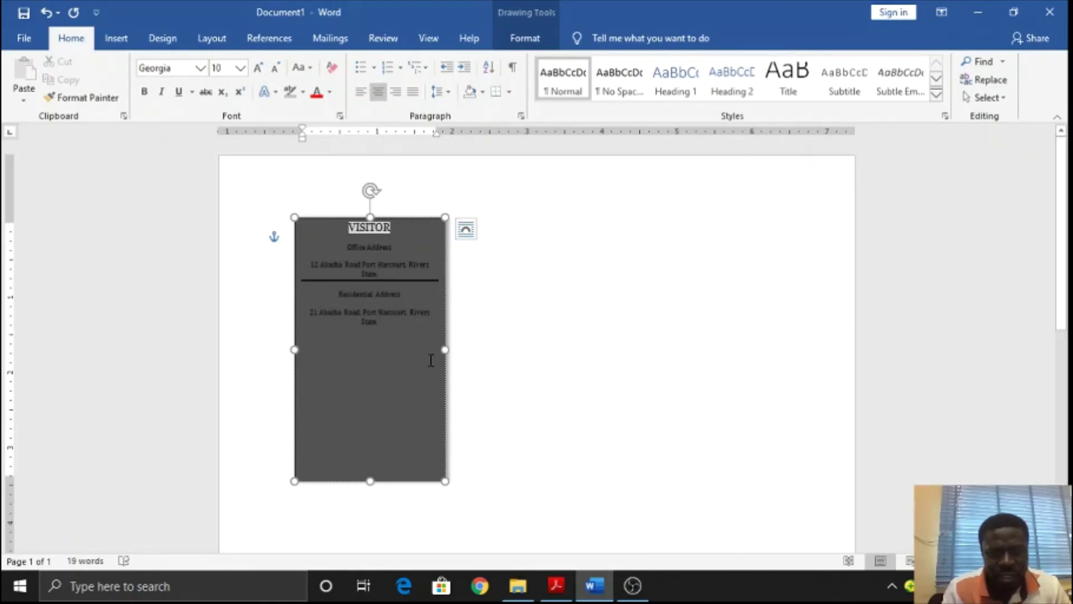
pyautogui.click(407, 218)
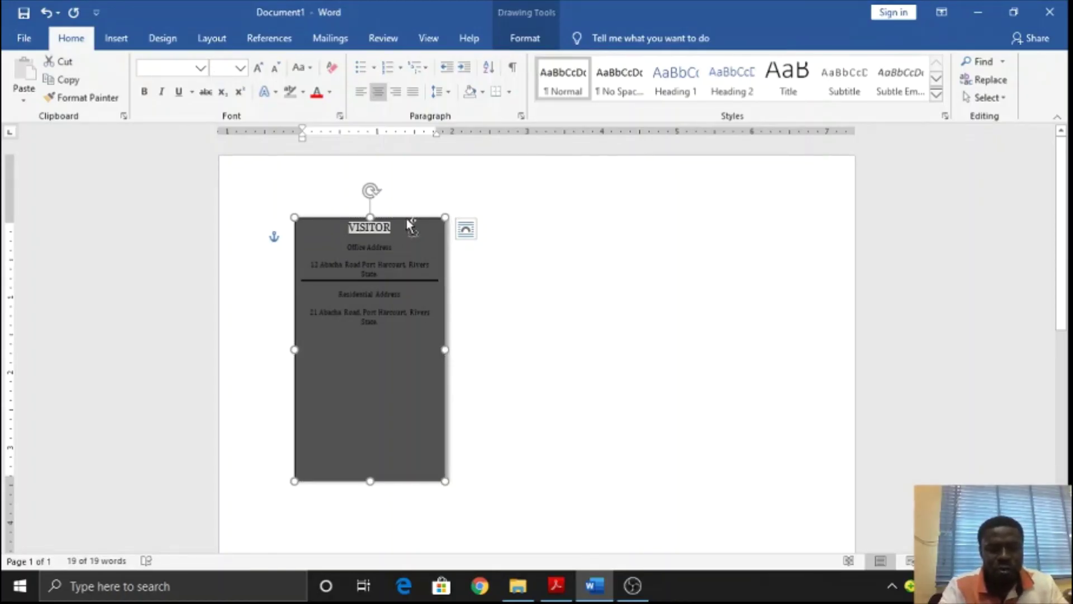
# - Paste extra card copies, undo them, and reselect the original VISITOR card
pyautogui.hotkey('ctrl', 'v')
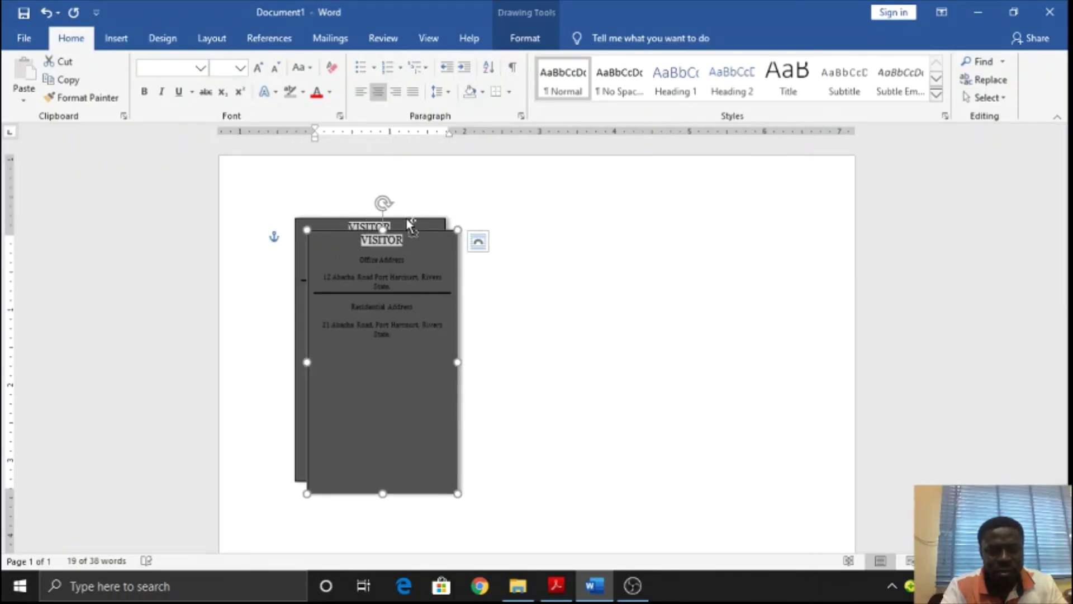
pyautogui.hotkey('ctrl', 'v')
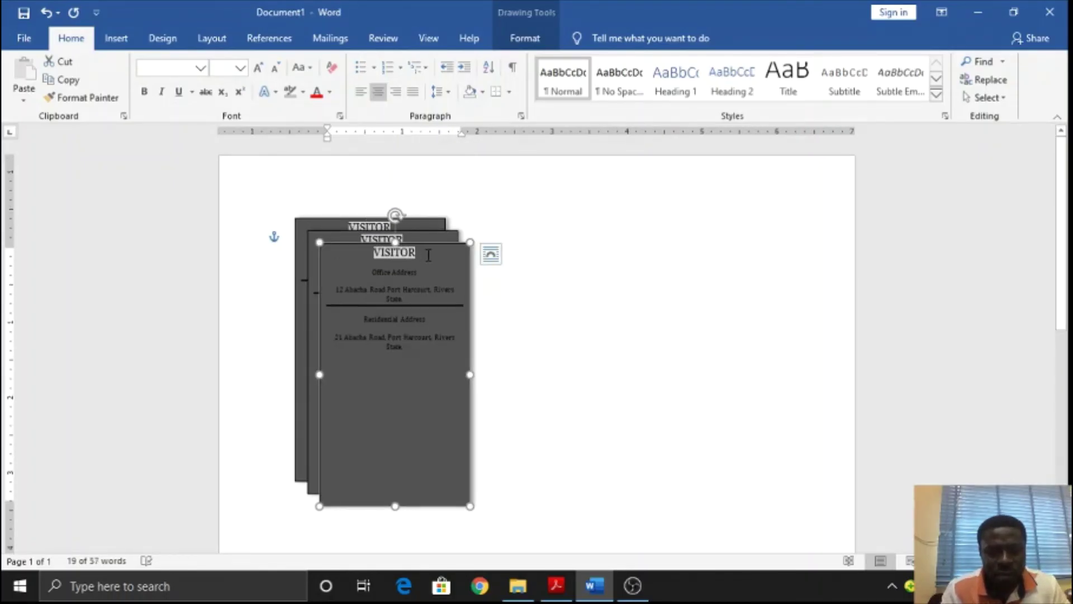
pyautogui.hotkey('ctrl', 'z')
pyautogui.hotkey('ctrl', 'z')
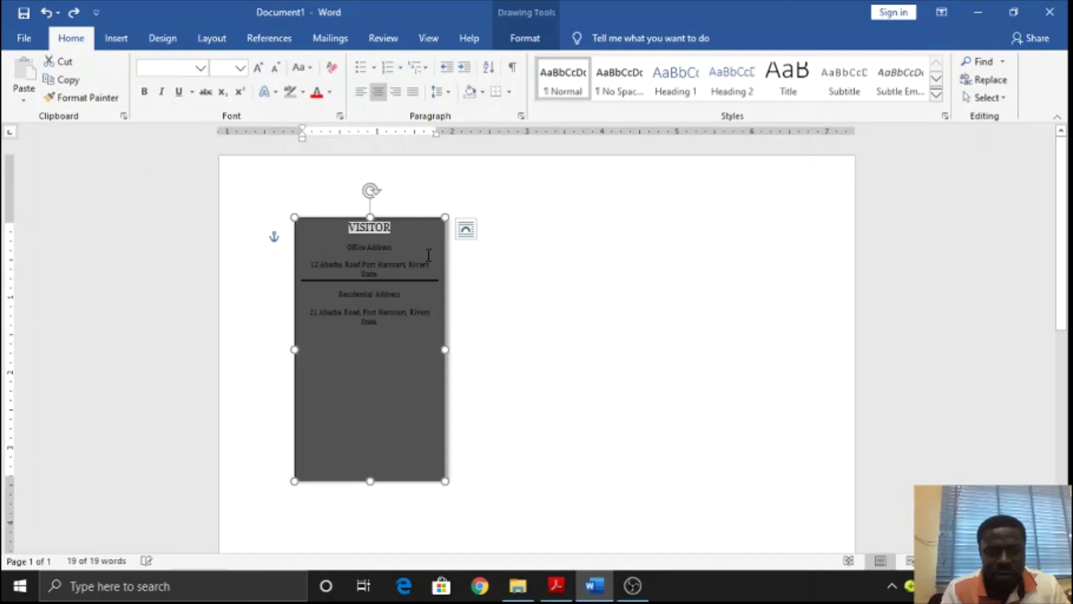
pyautogui.click(486, 222)
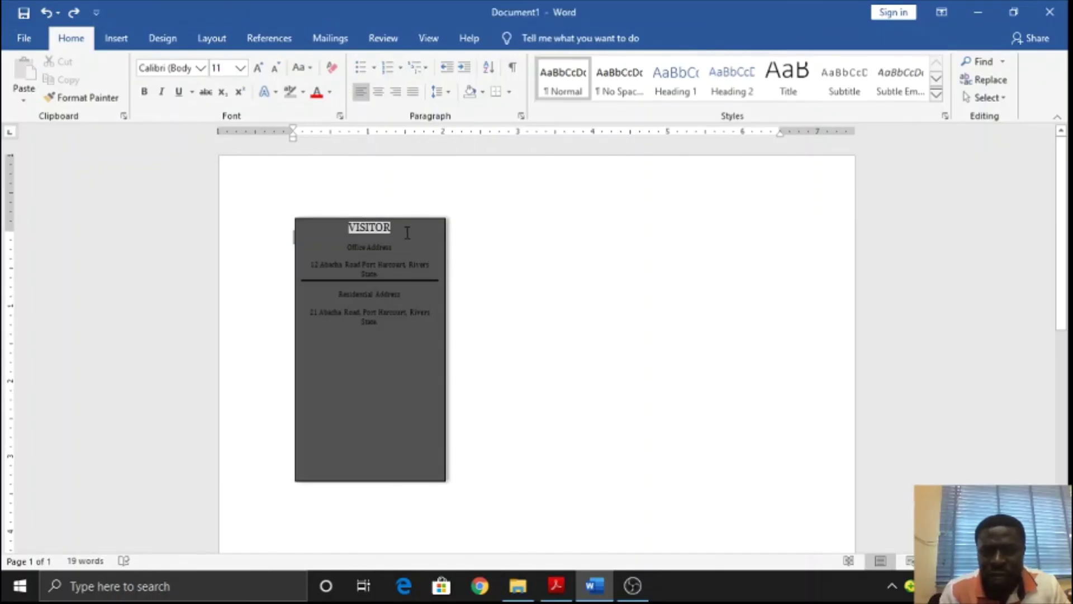
pyautogui.click(402, 216)
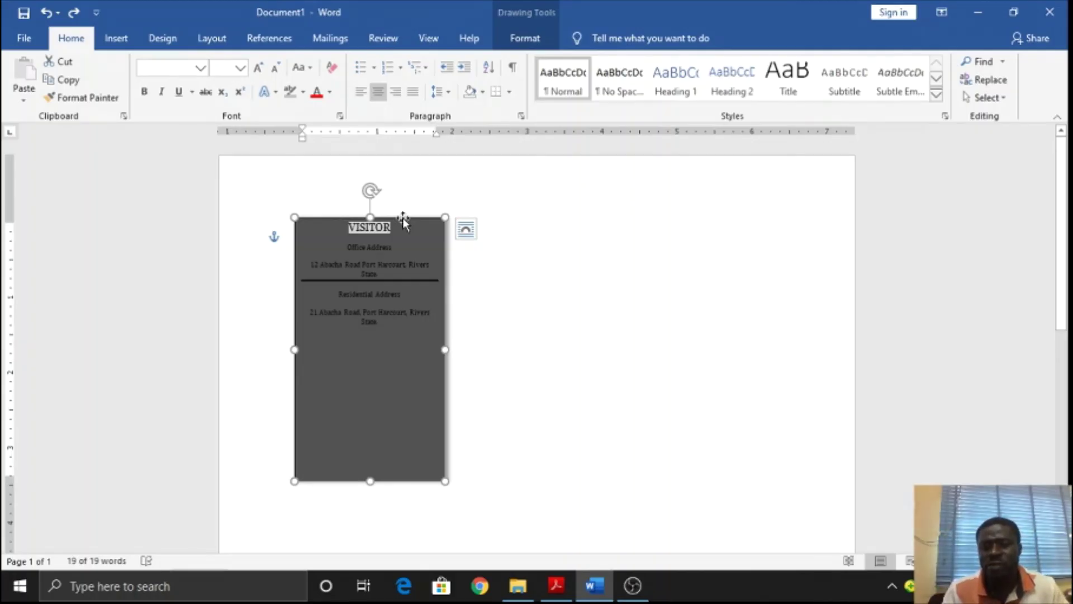
# - Duplicate the card with Ctrl+D and place the copies at the middle and right of the page
pyautogui.hotkey('ctrl', 'd')
pyautogui.hotkey('ctrl', 'd')
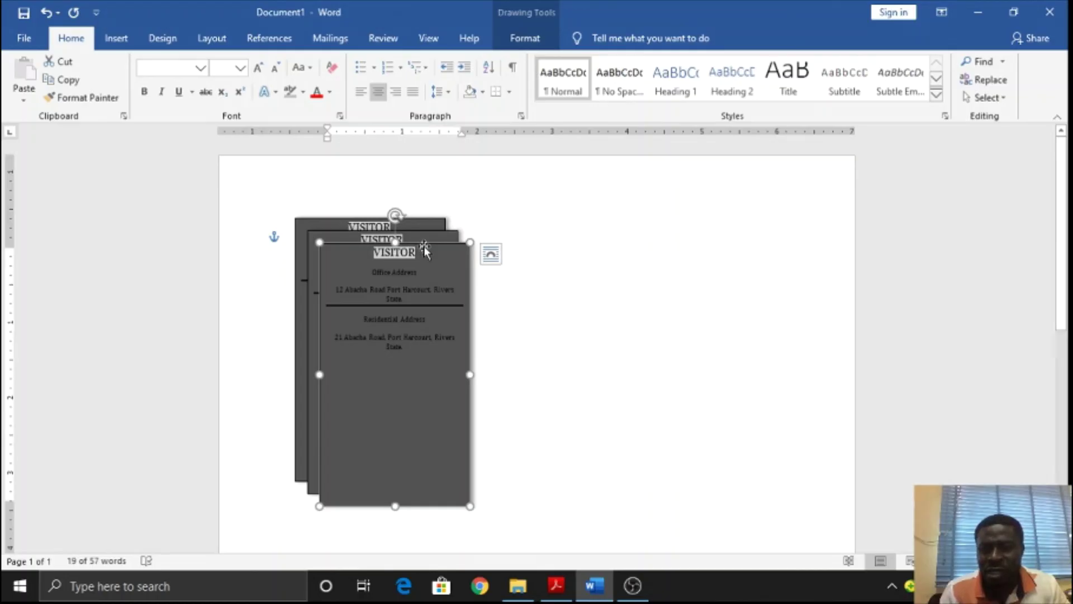
pyautogui.moveTo(424, 246); pyautogui.dragTo(746, 232)
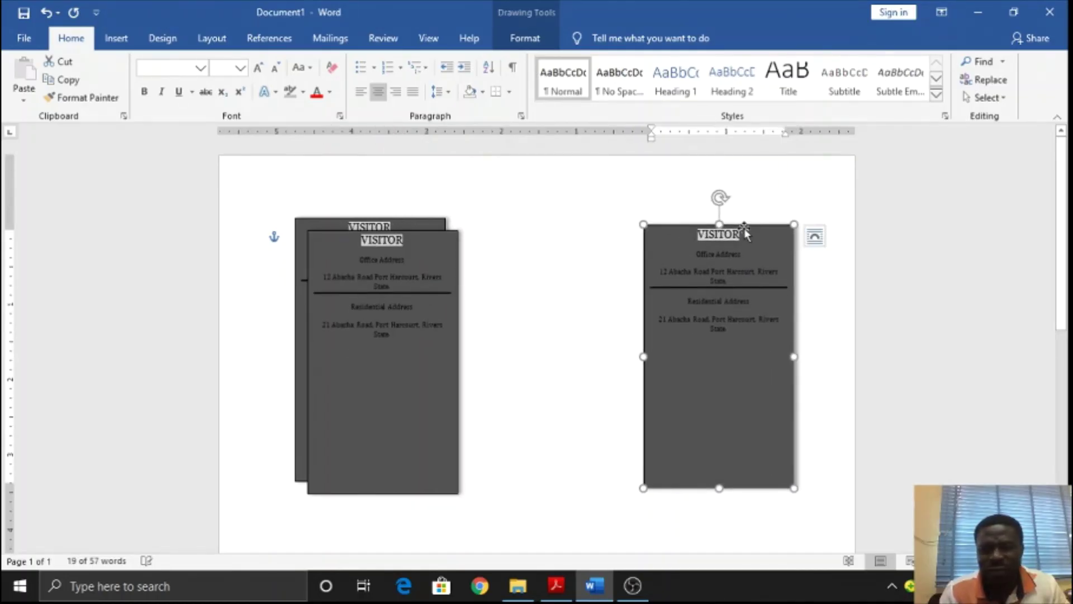
pyautogui.moveTo(431, 233); pyautogui.dragTo(591, 219)
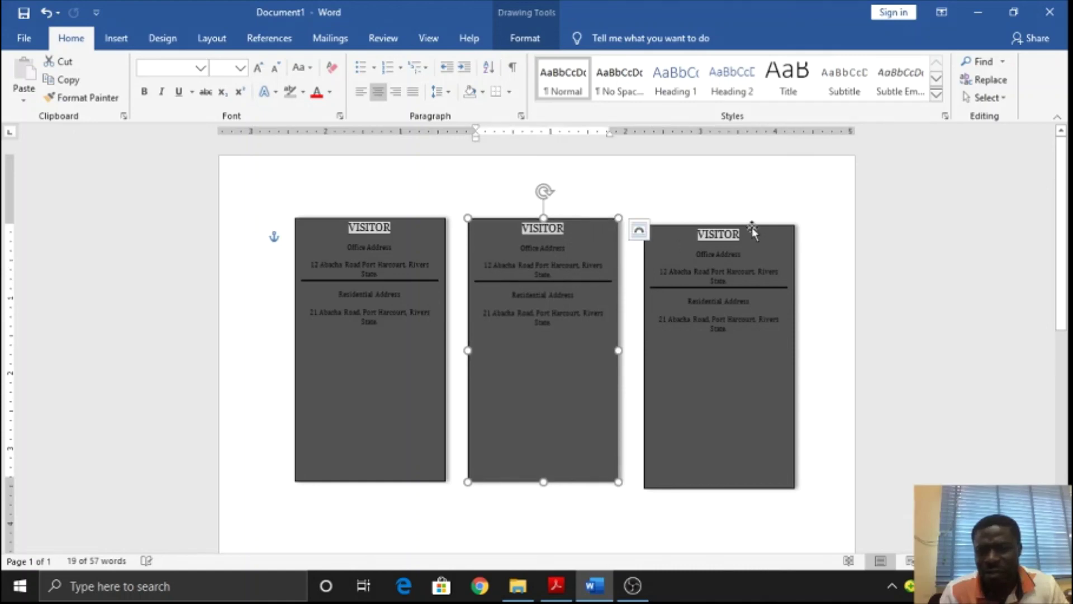
pyautogui.moveTo(757, 227); pyautogui.dragTo(763, 219)
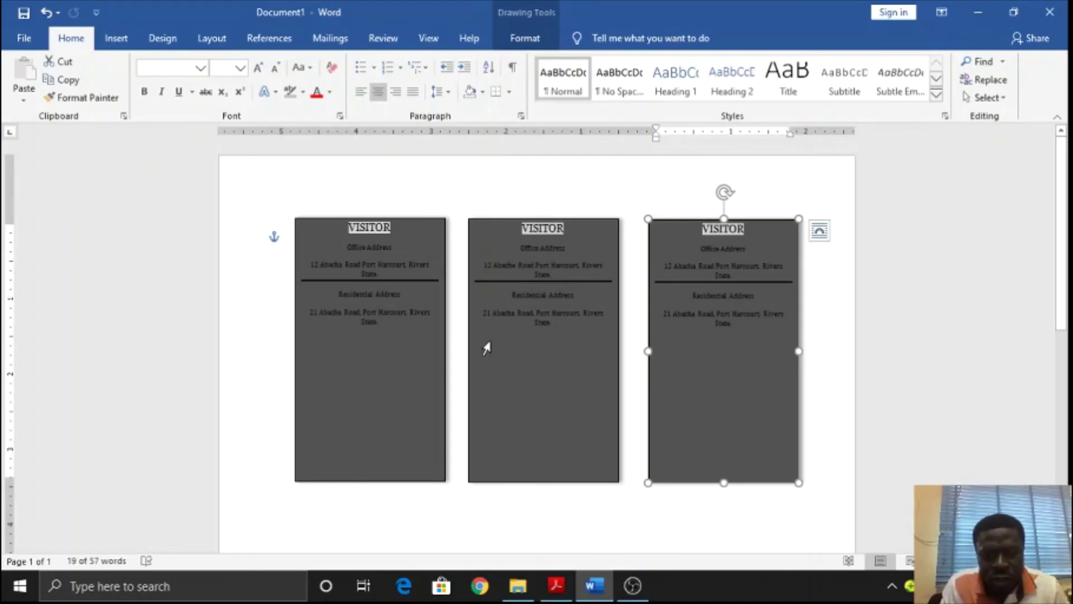
pyautogui.click(555, 585)
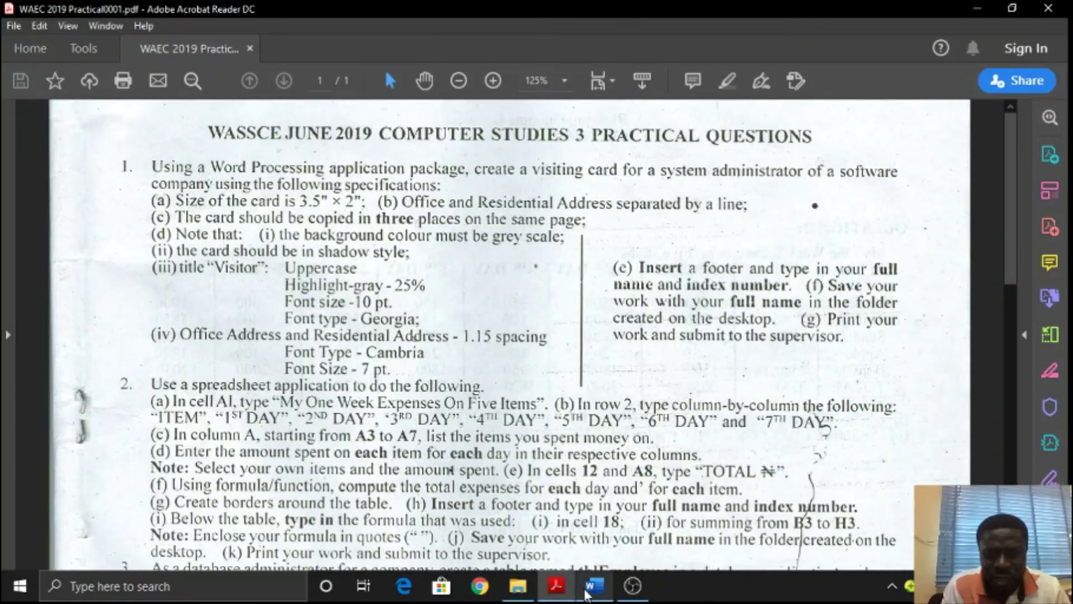
pyautogui.click(586, 594)
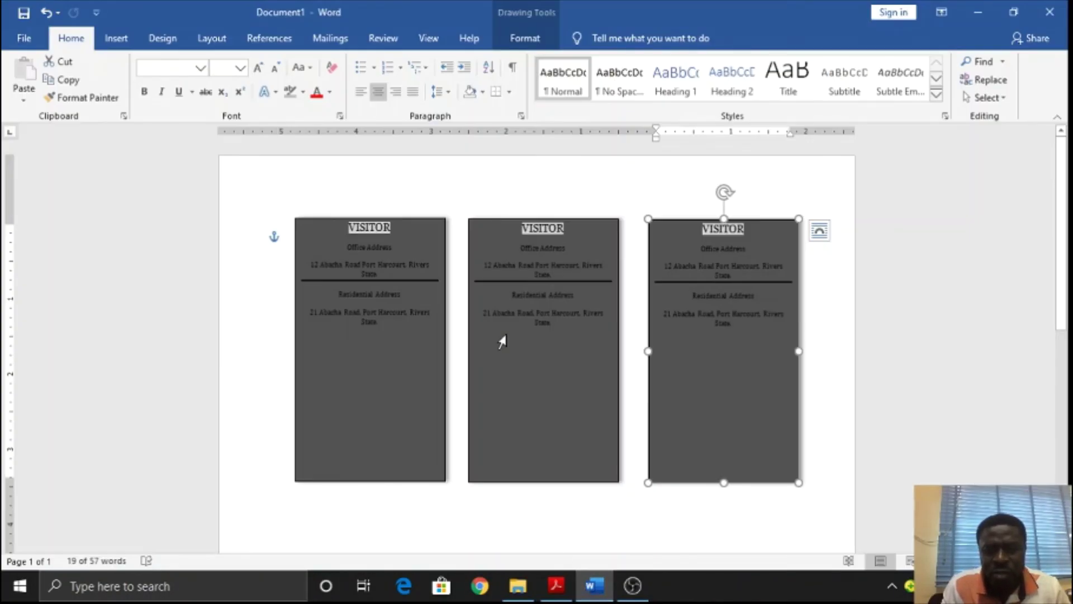